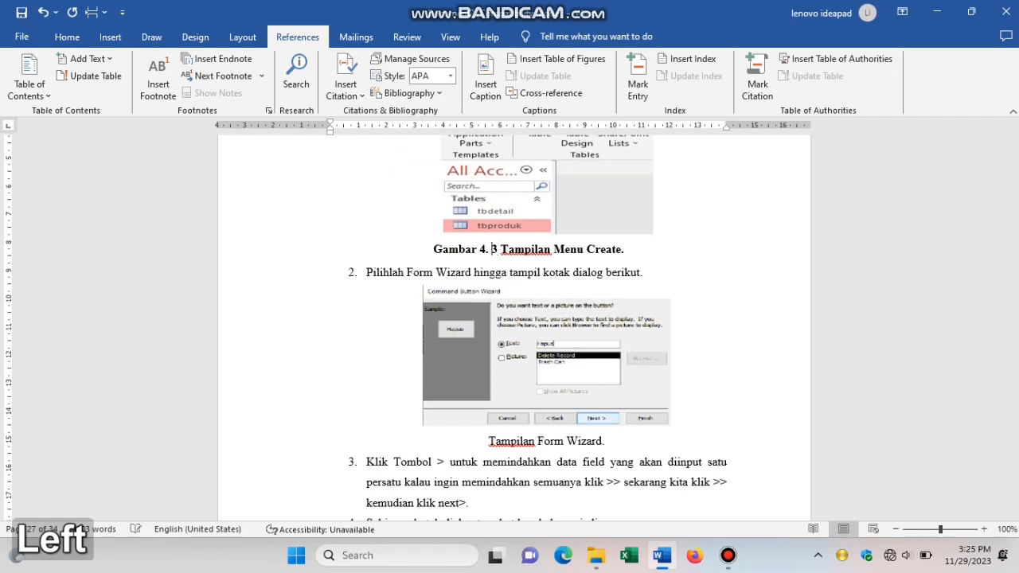
- Remove the space inside the Gambar 4.3 number, then insert a Gambar 4.4 caption label before Tampilan Form Wizard under item 2, without the inner space
{"action": "key", "text": "BackSpace"}
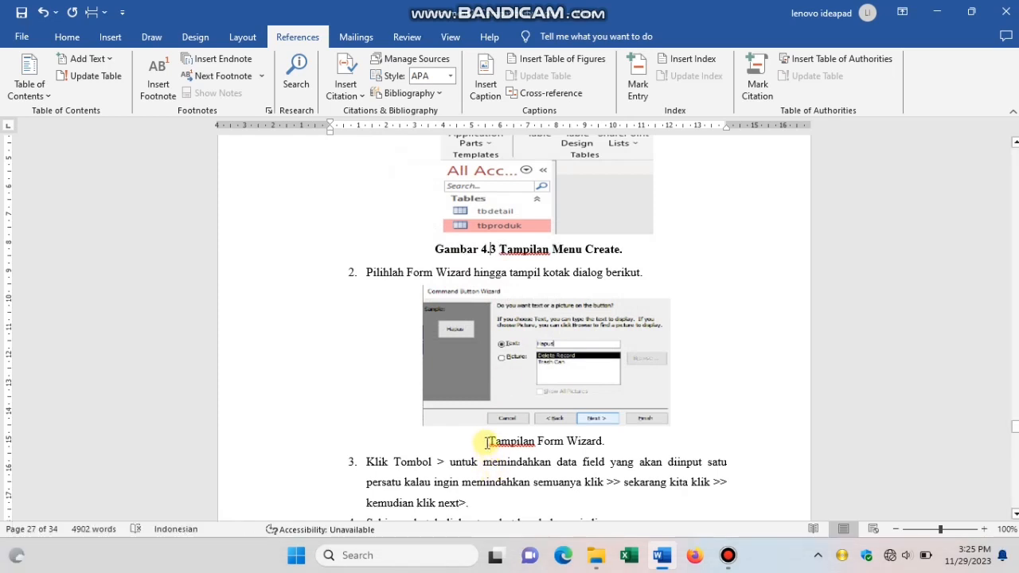
{"action": "left_click", "coordinate": [485, 441]}
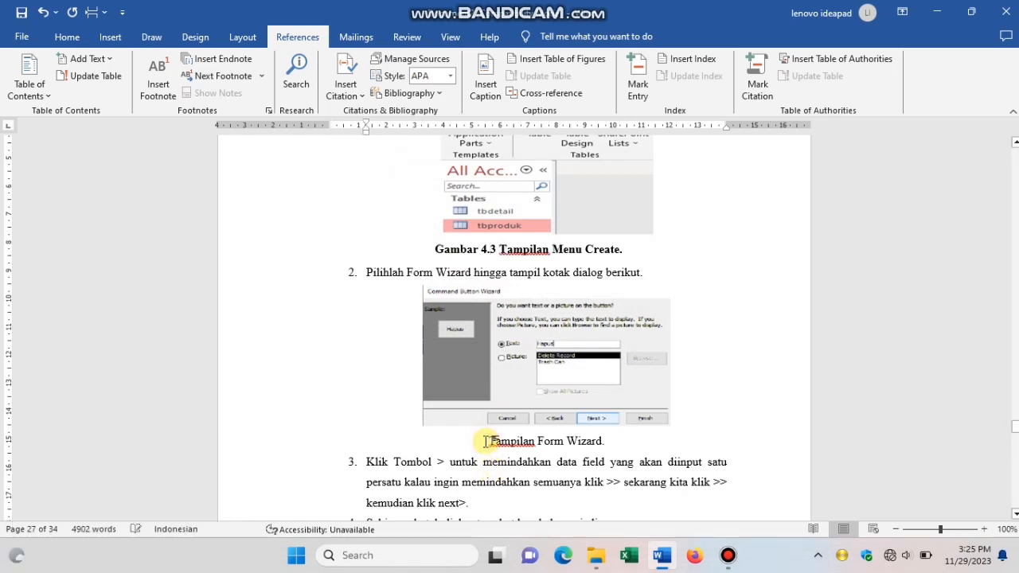
{"action": "left_click", "coordinate": [485, 88]}
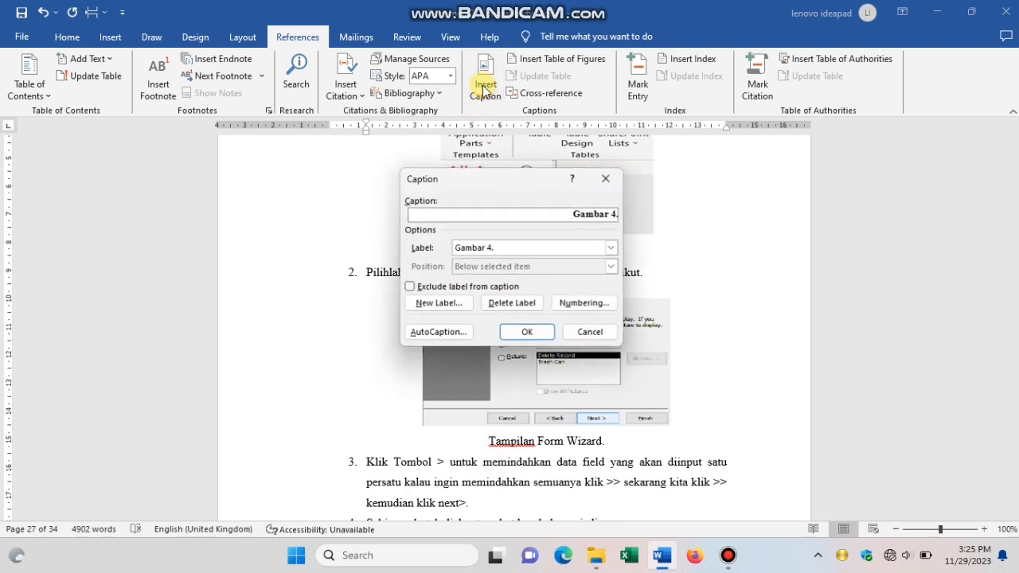
{"action": "left_click", "coordinate": [526, 332]}
{"action": "key", "text": "space"}
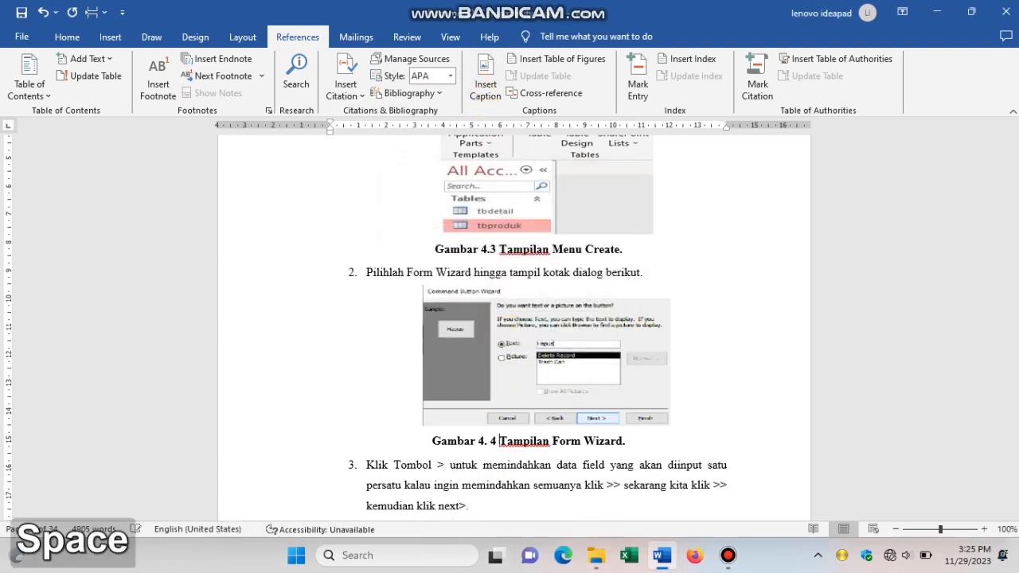
{"action": "key", "text": "Left"}
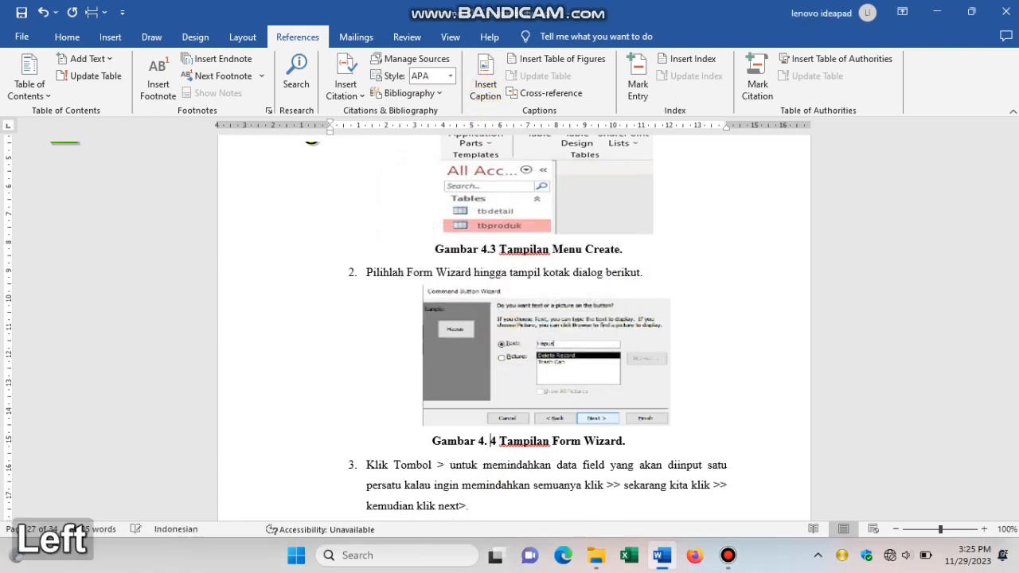
{"action": "key", "text": "BackSpace"}
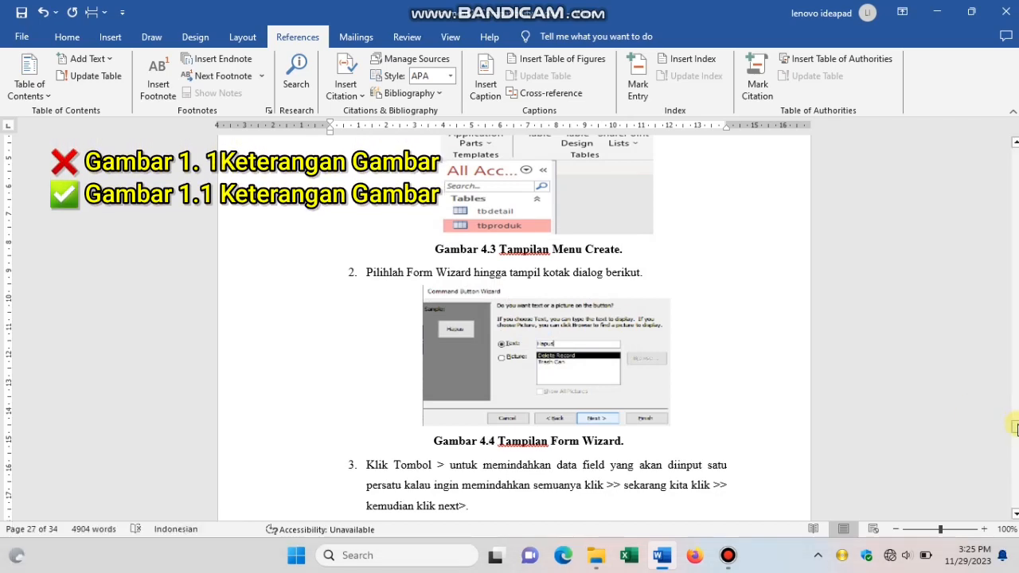
- Insert a Gambar 4.5 caption label before the Tampilan Form Wizard text above item 5, removing the space before the 5
{"action": "left_click_drag", "start_coordinate": [1016, 427], "coordinate": [1016, 436]}
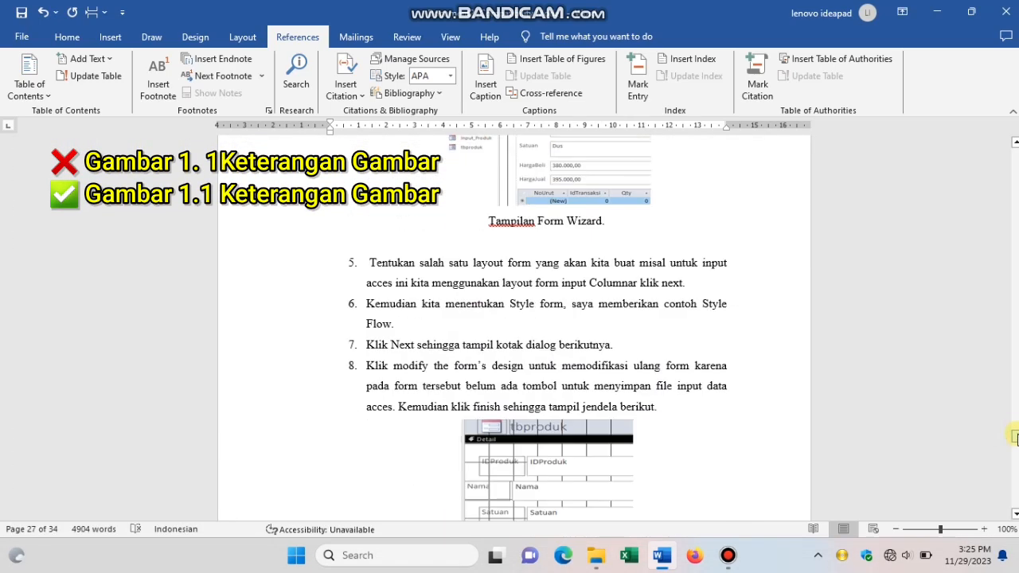
{"action": "left_click", "coordinate": [481, 221]}
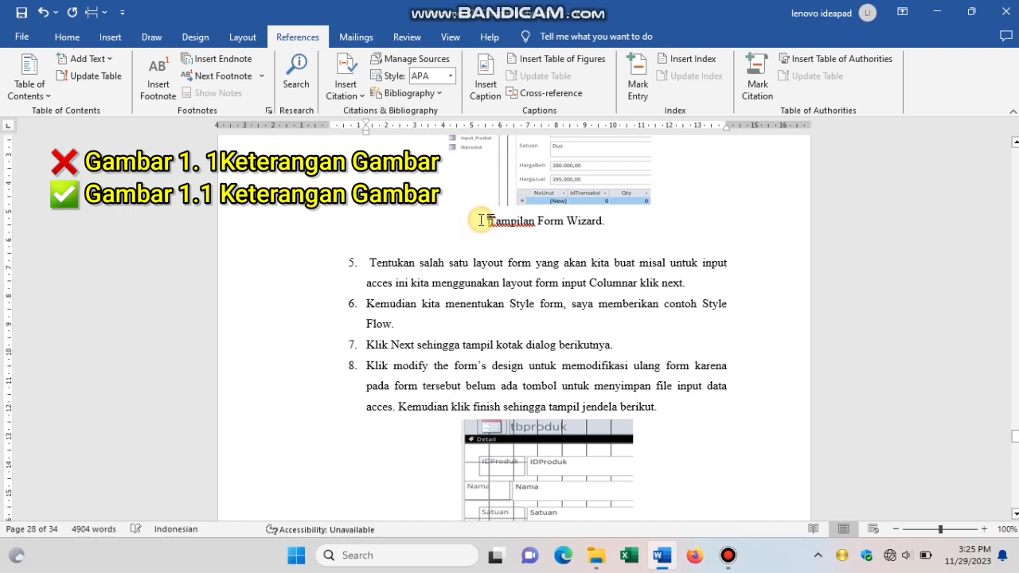
{"action": "left_click", "coordinate": [484, 89]}
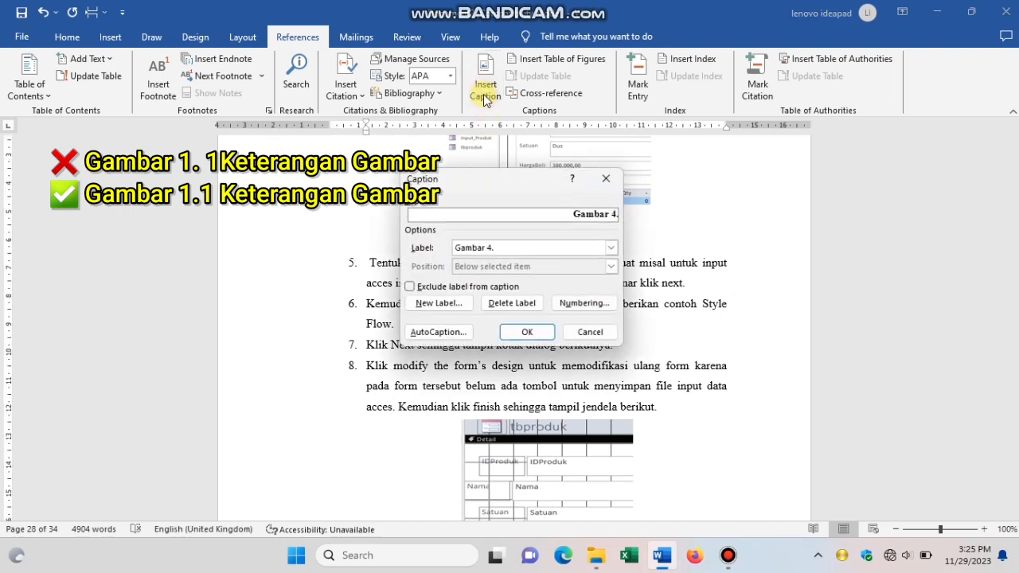
{"action": "left_click", "coordinate": [511, 333]}
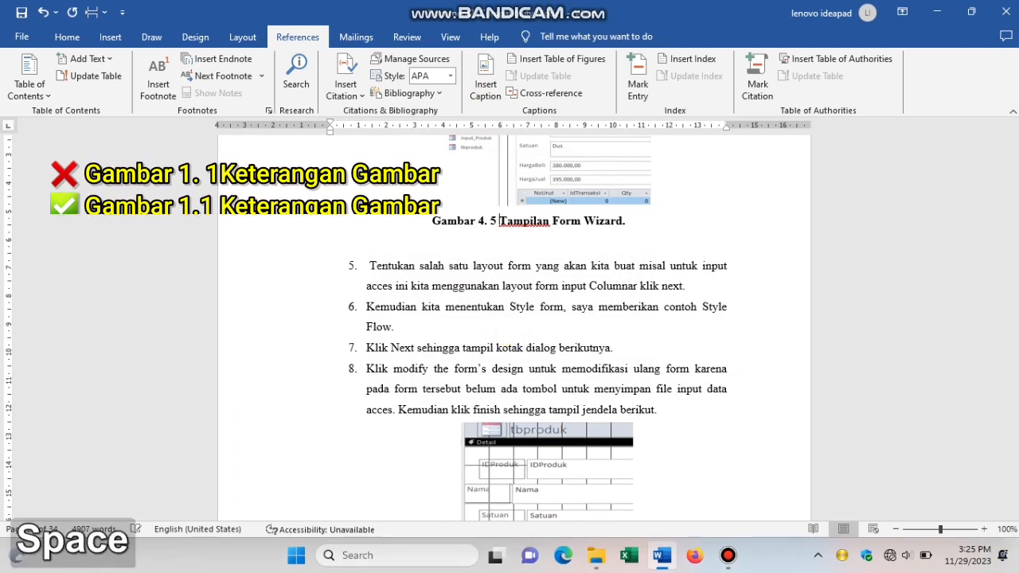
{"action": "key", "text": "Left"}
{"action": "key", "text": "BackSpace"}
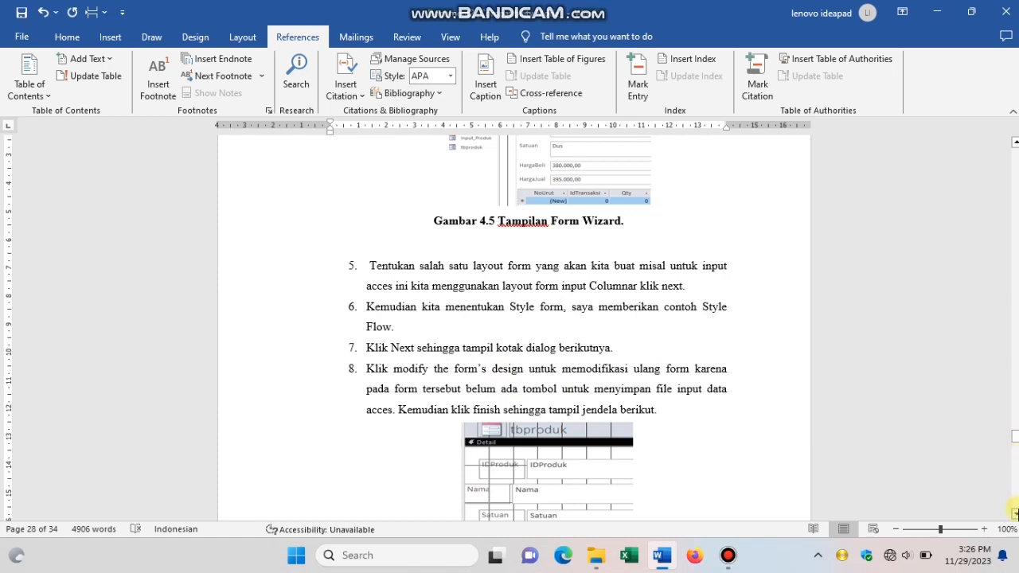
- Insert a Gambar 4.6 caption label before the Tampilan Form text under item 8, removing the space before the 6
{"action": "left_click", "coordinate": [1015, 513]}
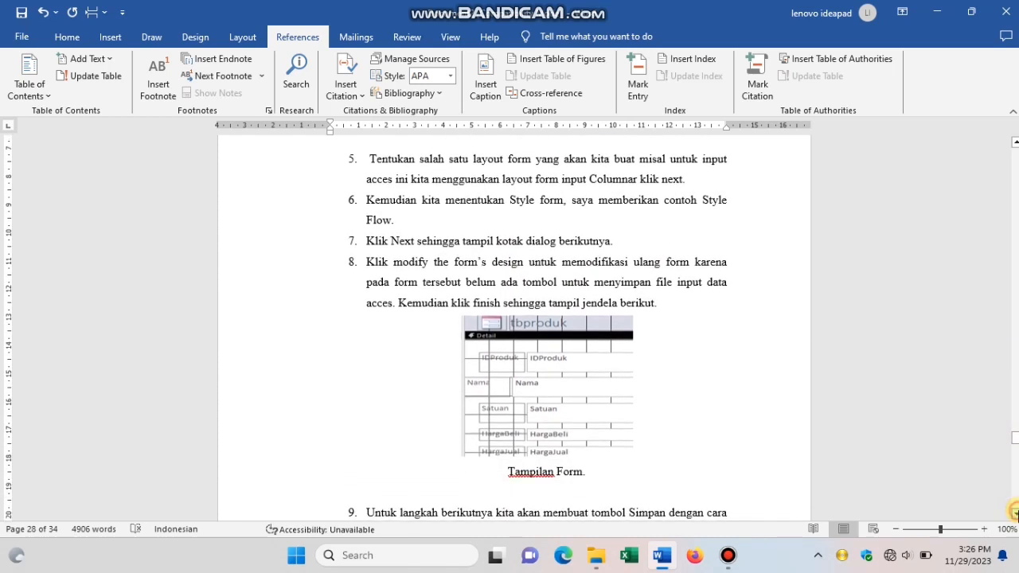
{"action": "left_click", "coordinate": [1015, 513]}
{"action": "left_click", "coordinate": [502, 448]}
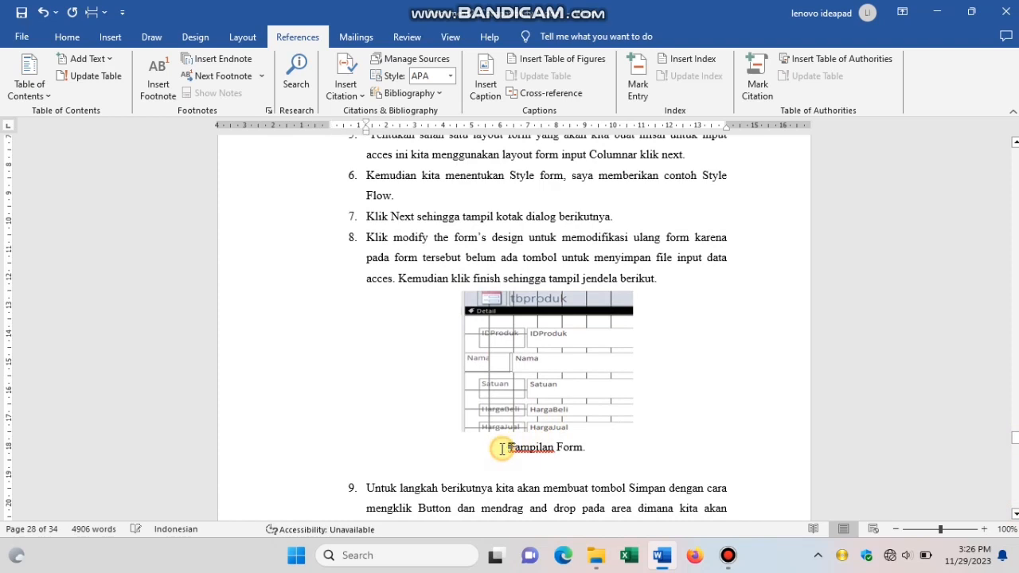
{"action": "left_click", "coordinate": [485, 79]}
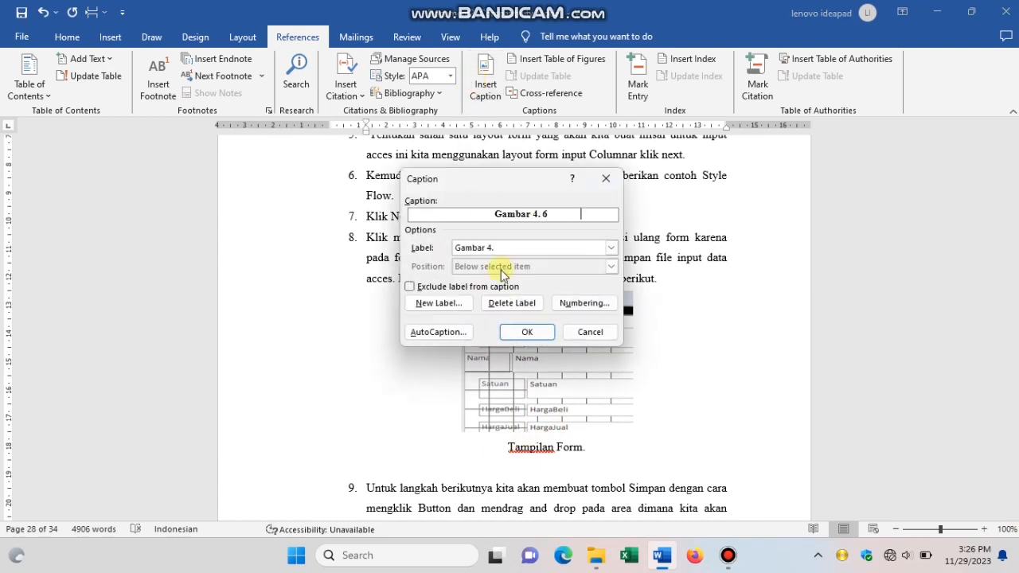
{"action": "left_click", "coordinate": [510, 333]}
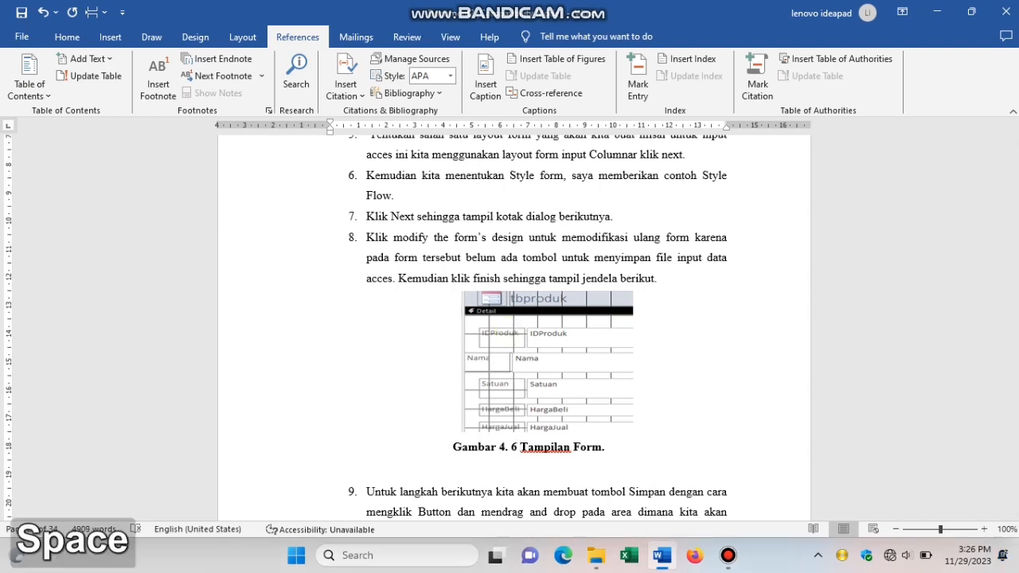
{"action": "key", "text": "Left"}
{"action": "key", "text": "Left"}
{"action": "key", "text": "BackSpace"}
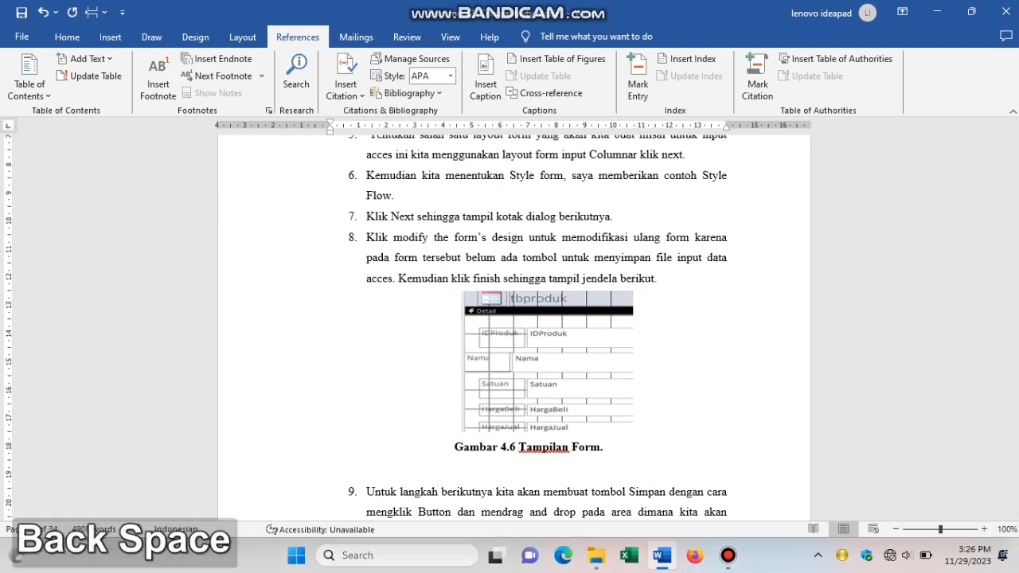
{"action": "scroll", "coordinate": [514, 326], "scroll_direction": "down", "scroll_amount": 8}
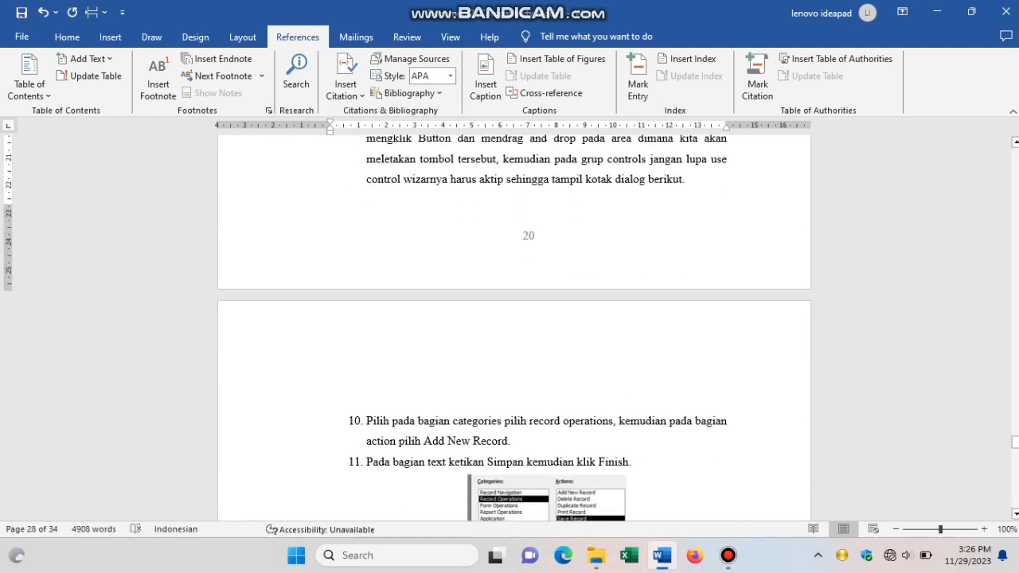
{"action": "scroll", "coordinate": [570, 151], "scroll_direction": "down", "scroll_amount": 8}
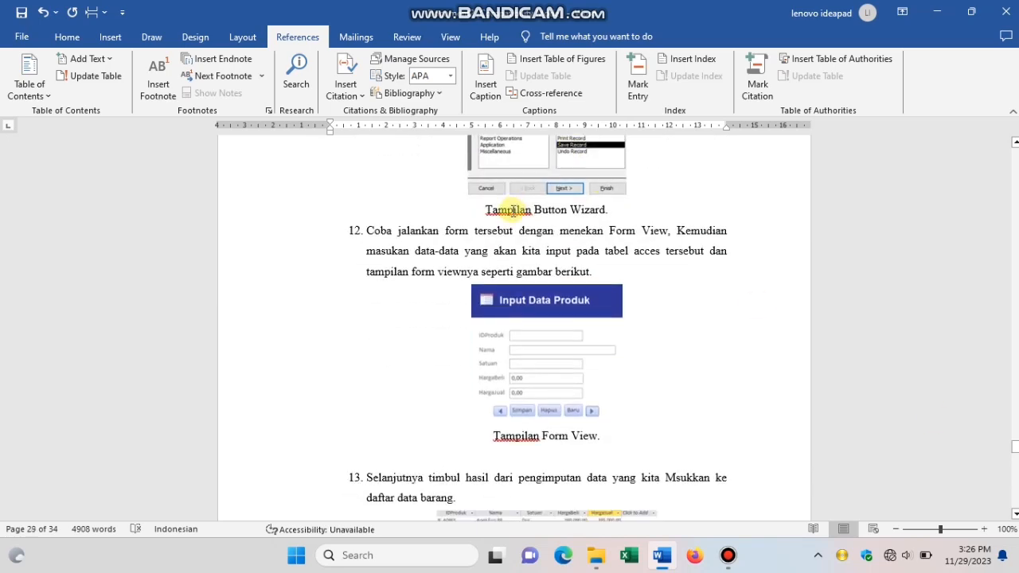
{"action": "left_click", "coordinate": [478, 207]}
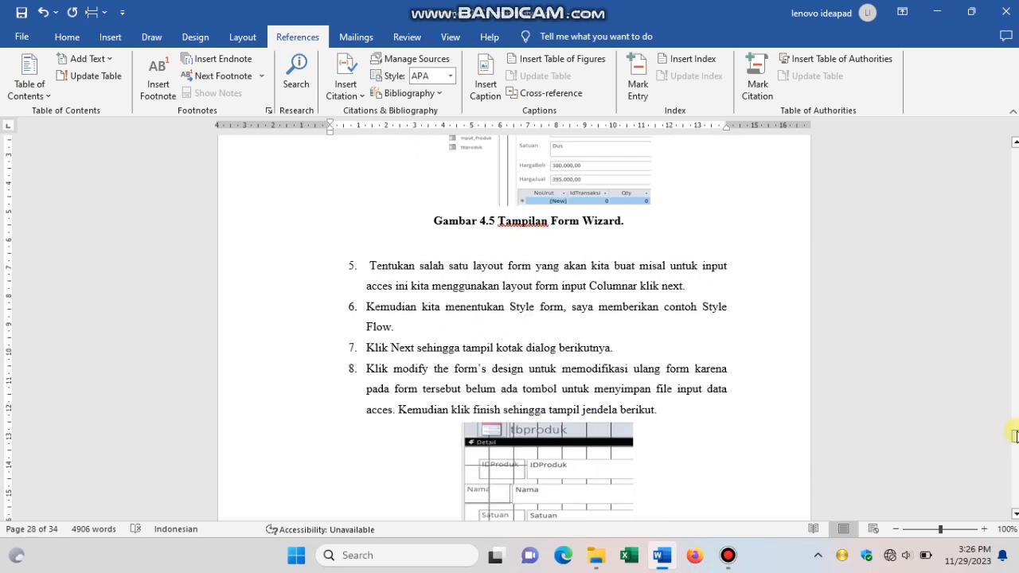
- Add the automatic caption number Gambar 4. 6 to the unnumbered Tampilan Form line below the tbproduk image
{"action": "left_click", "coordinate": [1017, 514]}
{"action": "scroll", "coordinate": [1017, 513], "scroll_direction": "down", "scroll_amount": 2}
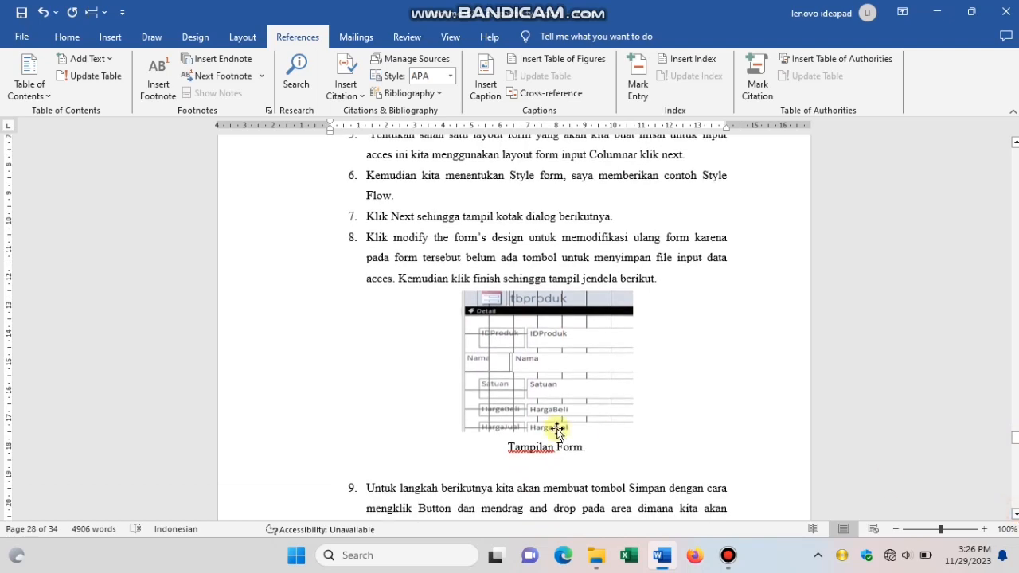
{"action": "left_click", "coordinate": [507, 447]}
{"action": "left_click", "coordinate": [468, 102]}
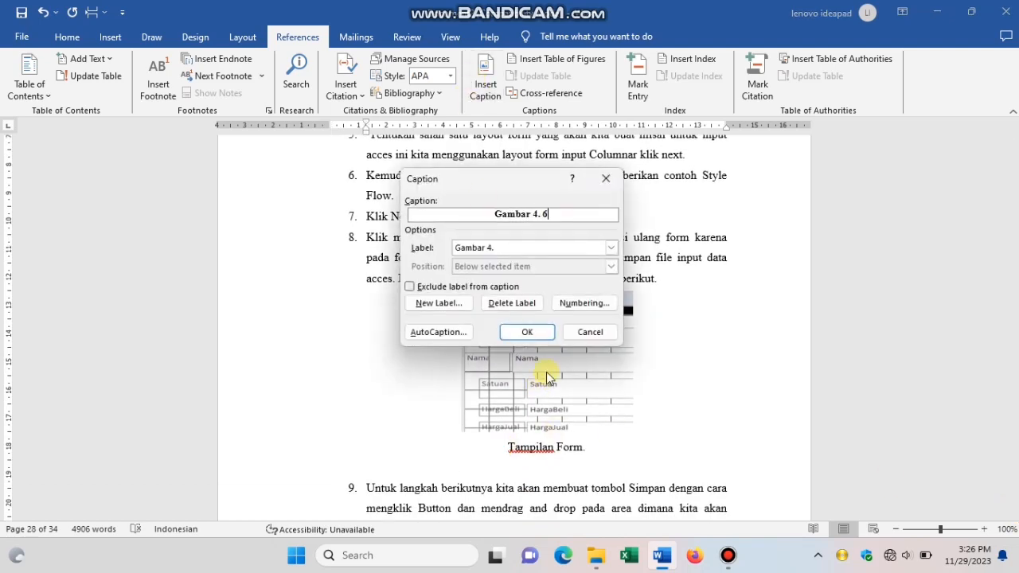
{"action": "left_click", "coordinate": [510, 332]}
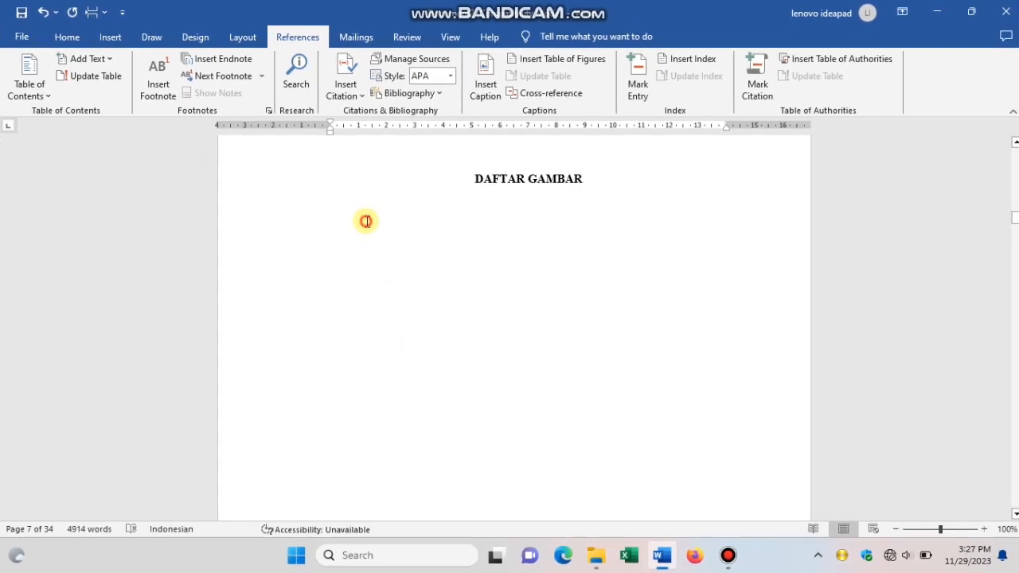
- Start a table of figures below the DAFTAR GAMBAR heading, using the caption label Gambar 1
{"action": "left_click", "coordinate": [365, 221]}
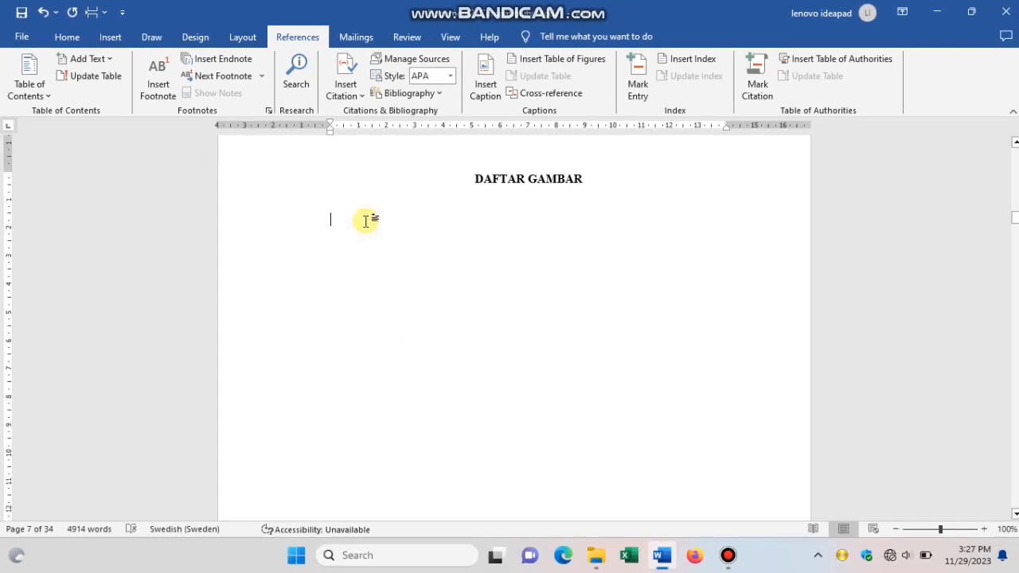
{"action": "left_click", "coordinate": [558, 60]}
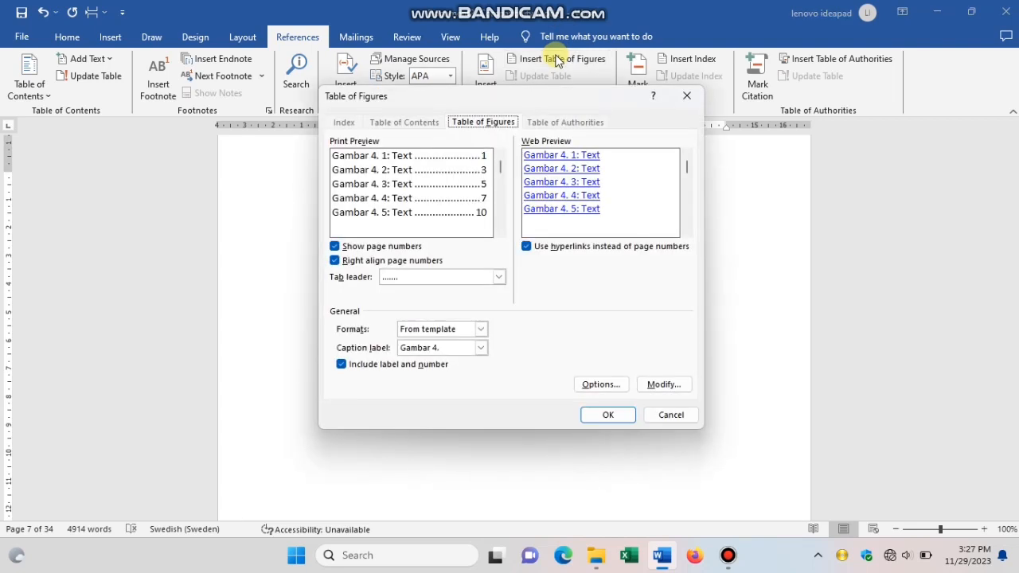
{"action": "left_click", "coordinate": [481, 348]}
{"action": "left_click", "coordinate": [455, 381]}
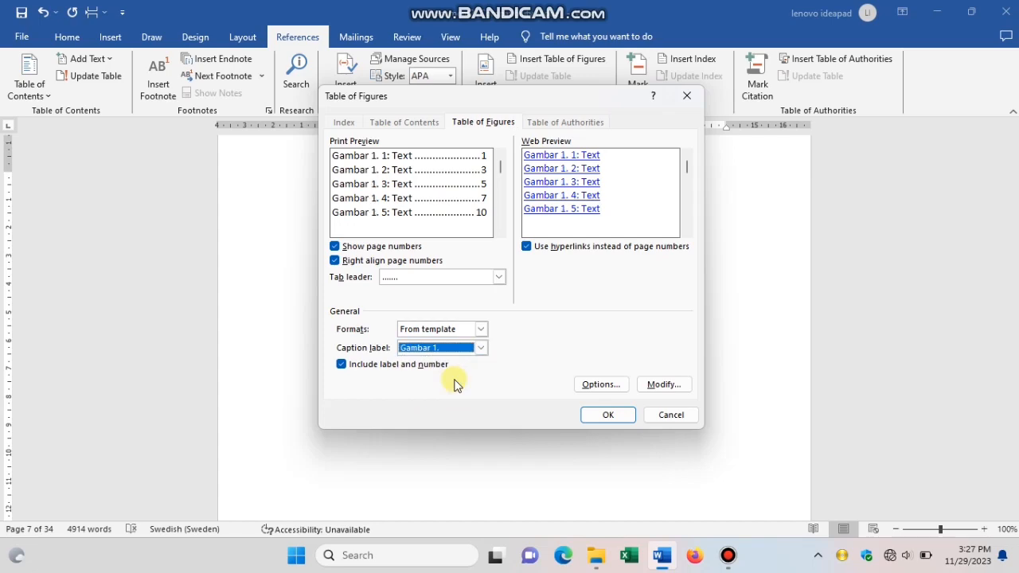
- Modify the Table of Figures style so its Latin text uses Times New Roman at size 12
{"action": "left_click", "coordinate": [664, 384]}
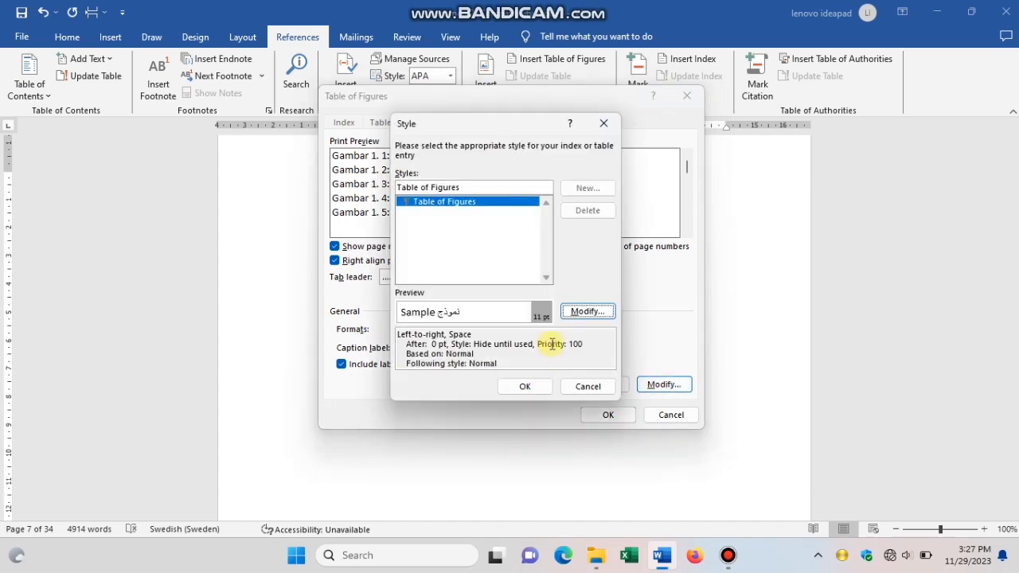
{"action": "left_click", "coordinate": [587, 311]}
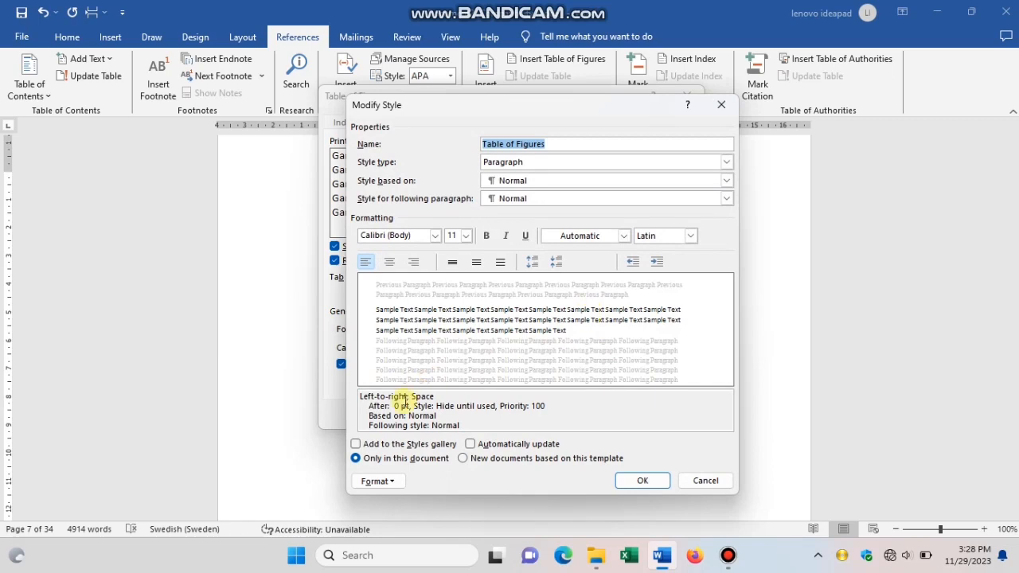
{"action": "left_click", "coordinate": [376, 481]}
{"action": "left_click", "coordinate": [404, 326]}
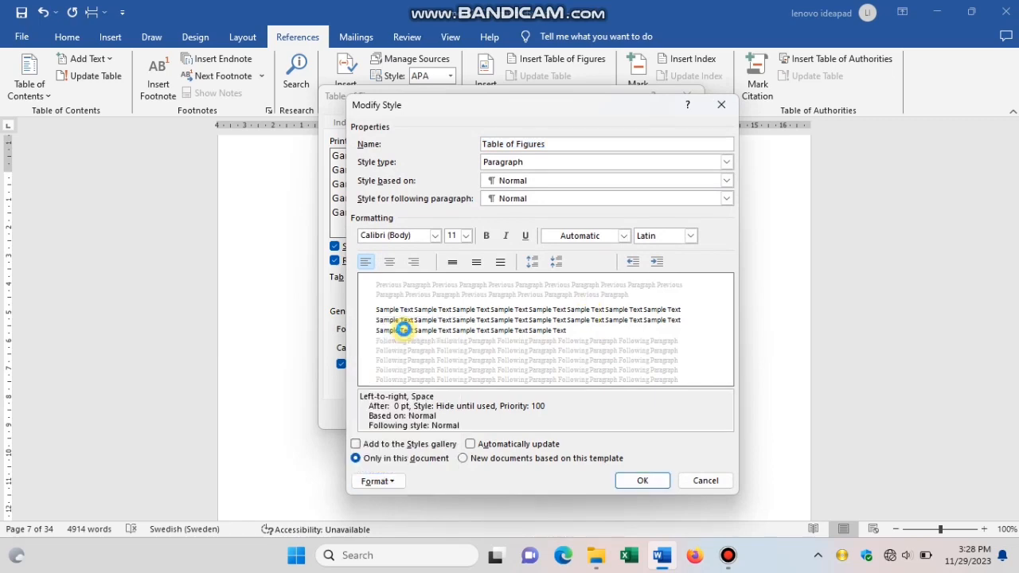
{"action": "left_click", "coordinate": [490, 133]}
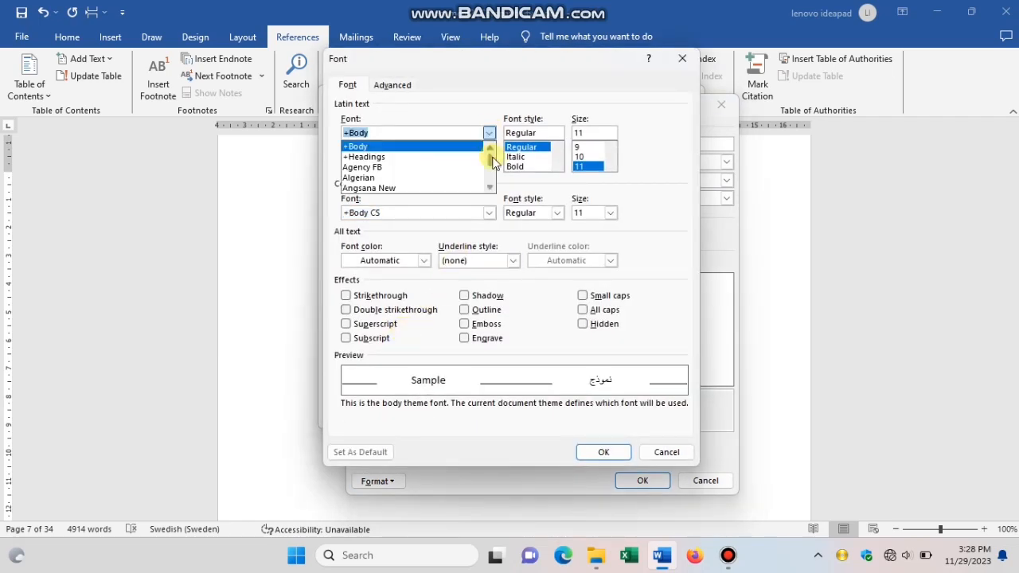
{"action": "left_click_drag", "start_coordinate": [490, 157], "coordinate": [491, 172]}
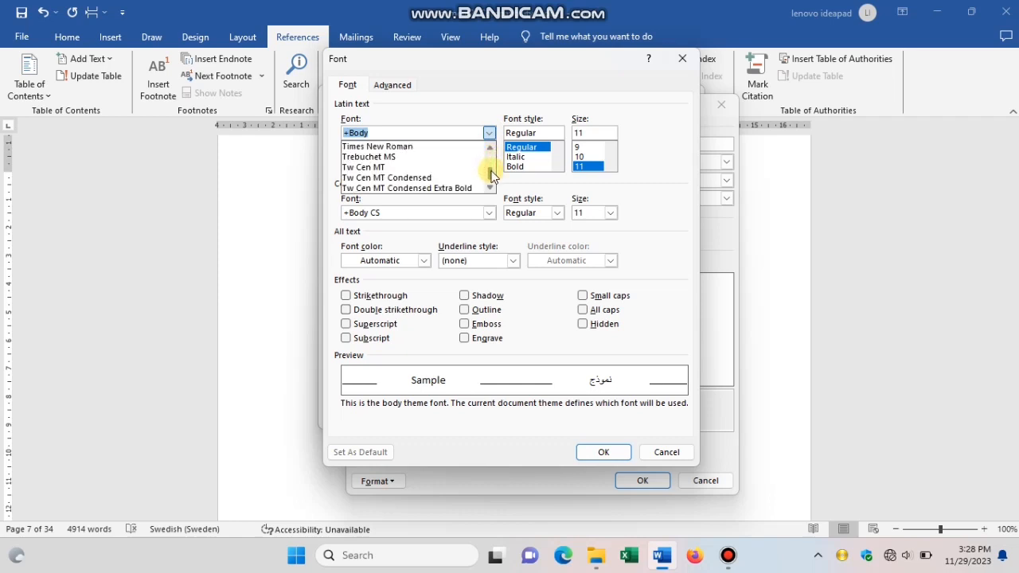
{"action": "left_click", "coordinate": [462, 147]}
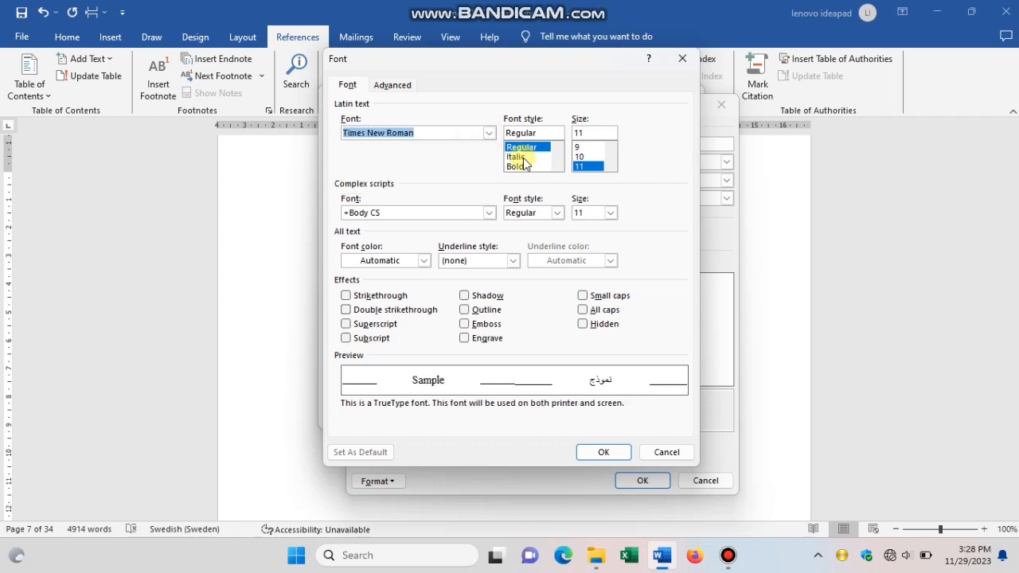
{"action": "left_click", "coordinate": [610, 166]}
{"action": "left_click", "coordinate": [585, 167]}
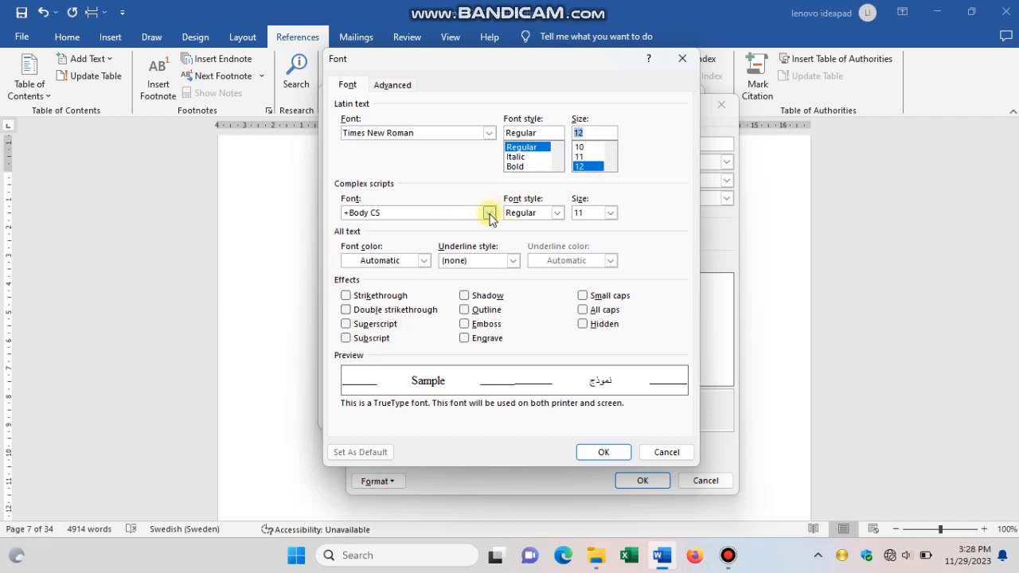
- Set the style's complex scripts font to Times New Roman, size 12, and apply the font settings
{"action": "left_click", "coordinate": [489, 212]}
{"action": "left_click_drag", "start_coordinate": [489, 237], "coordinate": [494, 269]}
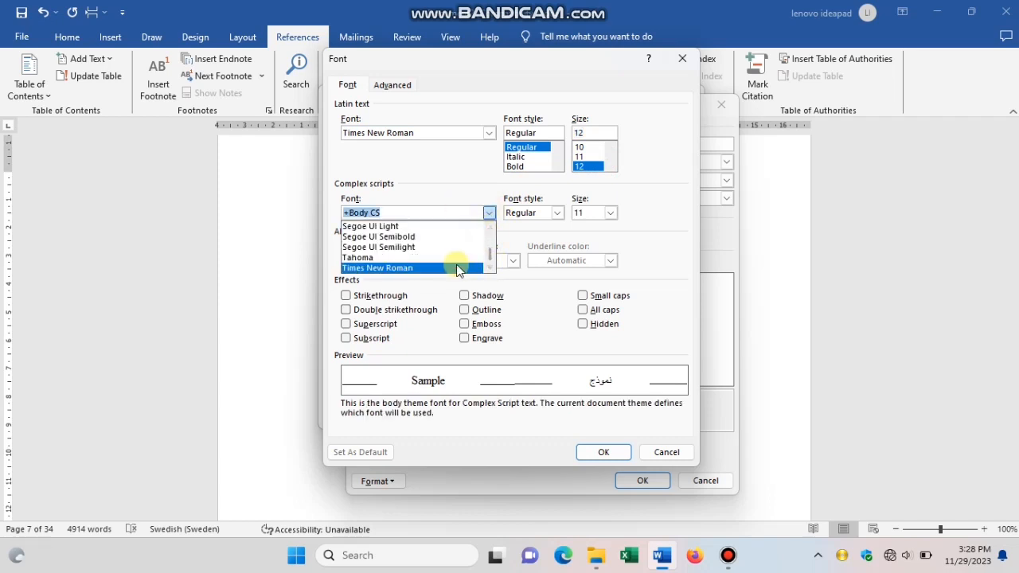
{"action": "left_click", "coordinate": [455, 268]}
{"action": "left_click", "coordinate": [611, 213]}
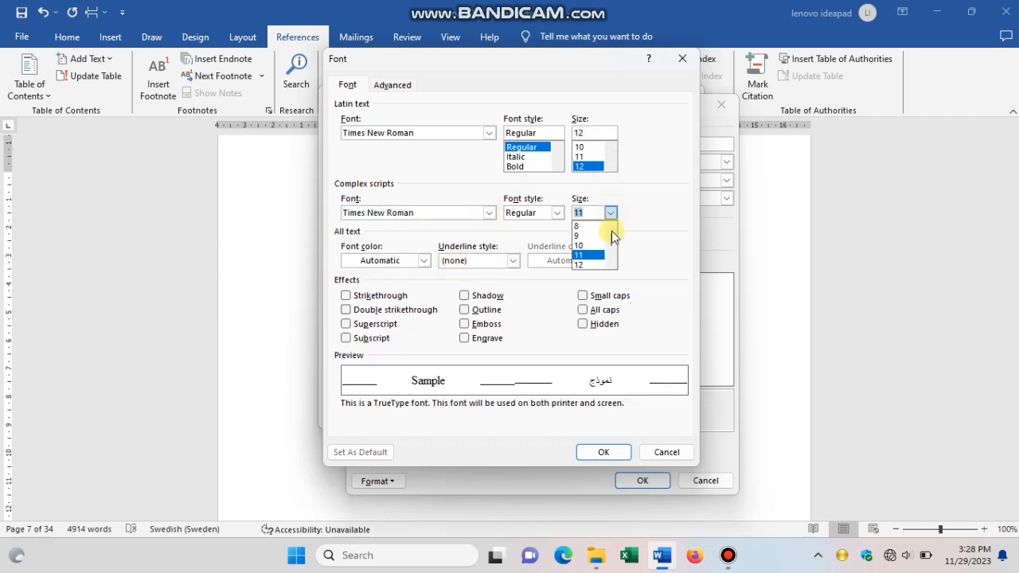
{"action": "left_click", "coordinate": [585, 264]}
{"action": "left_click", "coordinate": [587, 458]}
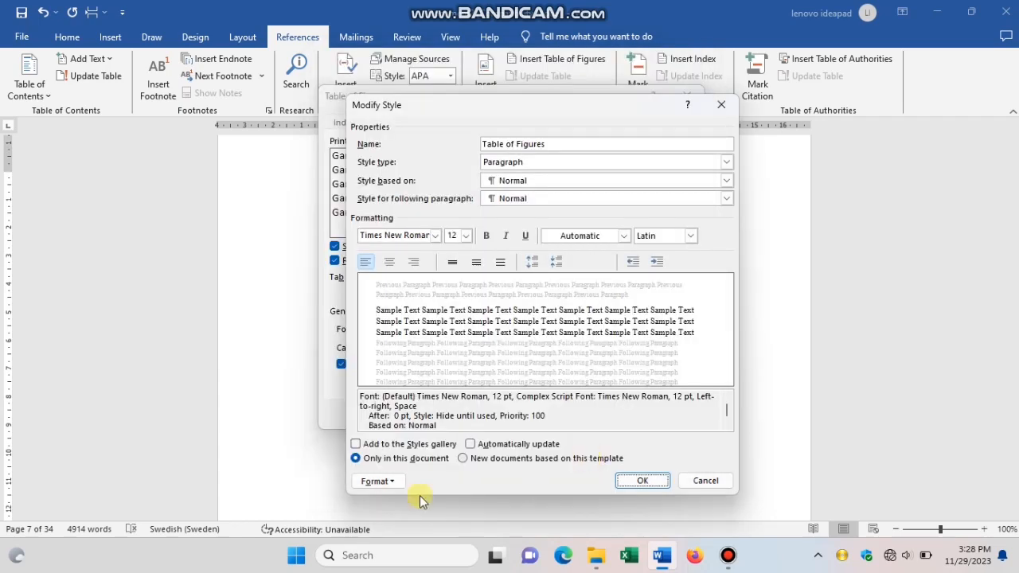
- Set the Table of Figures style's line spacing to 1.5 in its paragraph formatting
{"action": "left_click", "coordinate": [390, 482]}
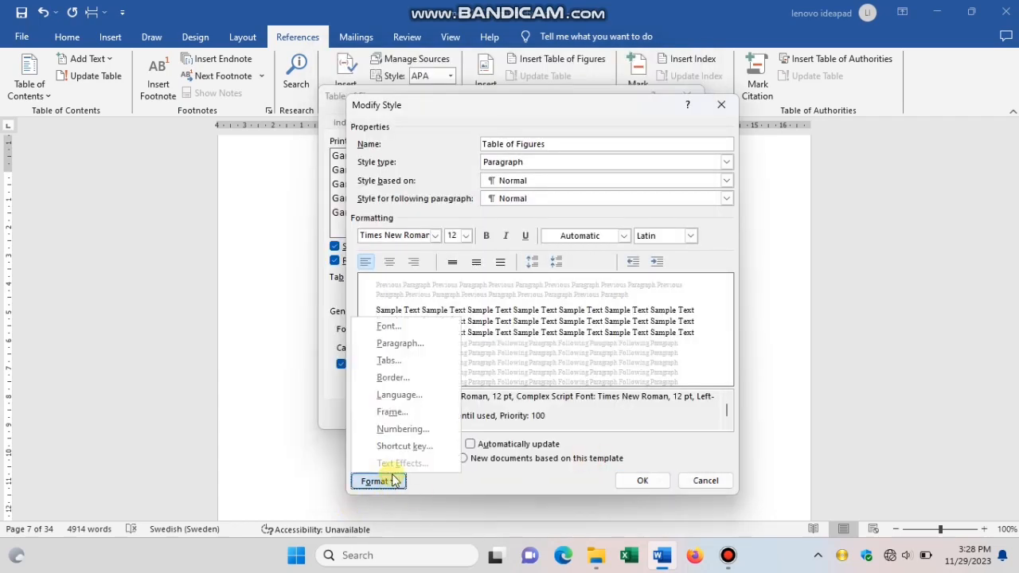
{"action": "left_click", "coordinate": [439, 346]}
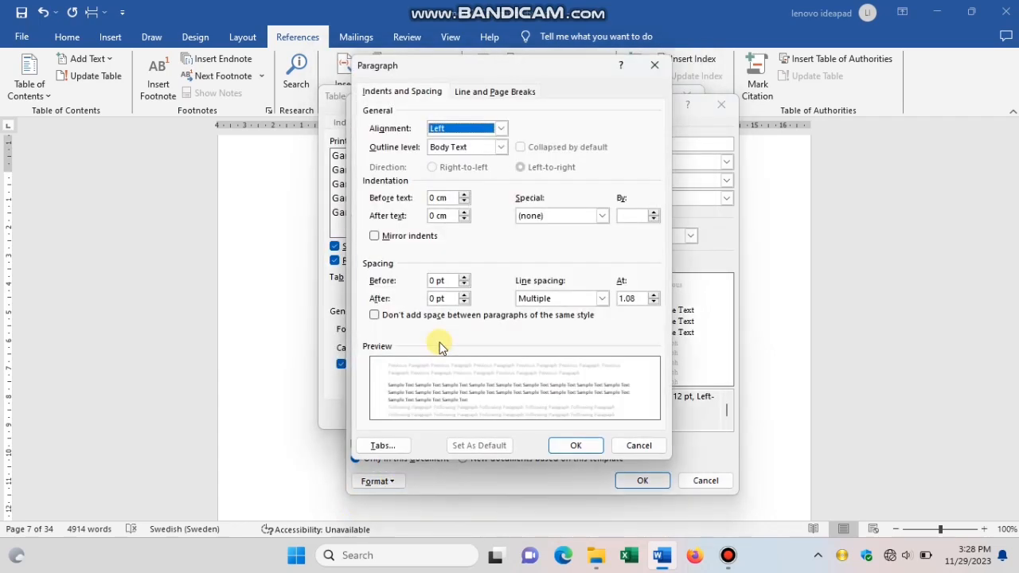
{"action": "left_click", "coordinate": [653, 295]}
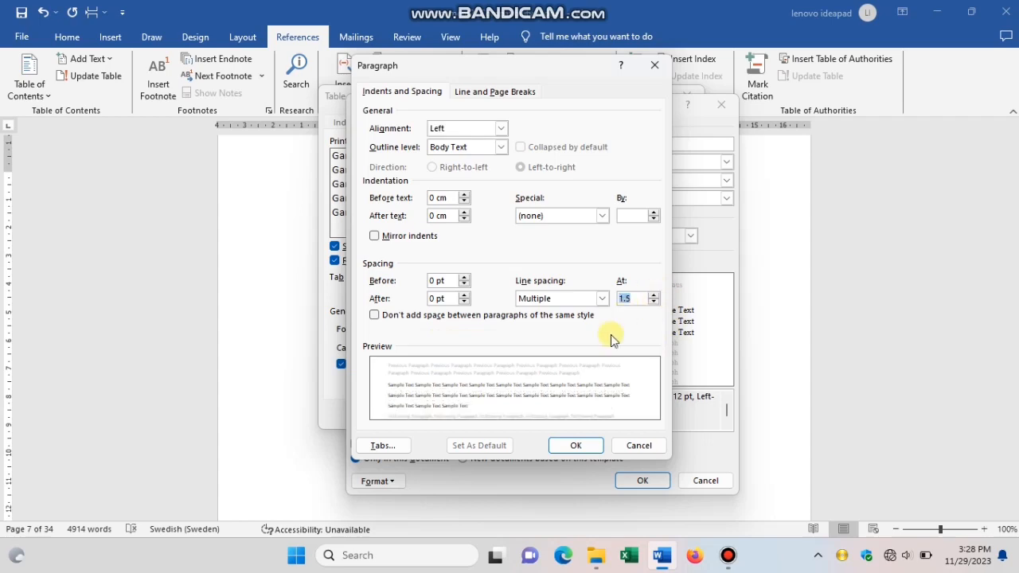
{"action": "left_click", "coordinate": [587, 446]}
- Add a left-aligned tab stop at 13 cm with the dotted leader 2 to the Table of Figures style
{"action": "left_click", "coordinate": [394, 482]}
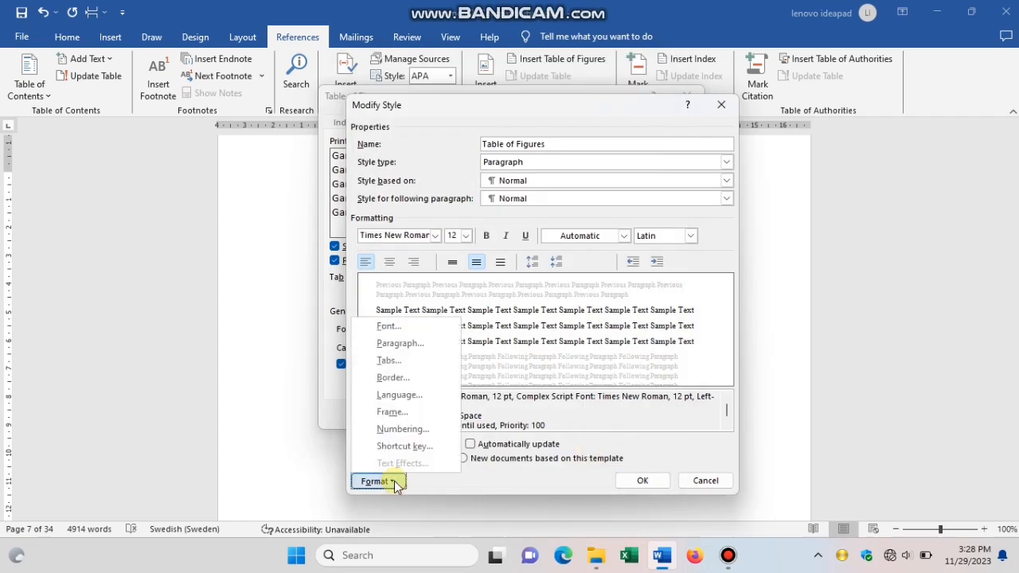
{"action": "left_click", "coordinate": [425, 360]}
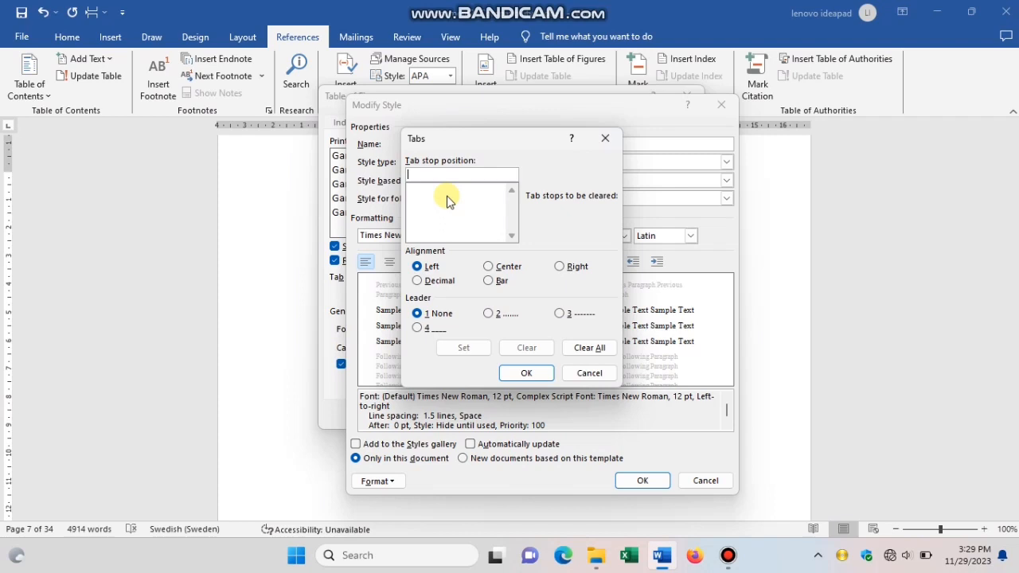
{"action": "type", "text": "13"}
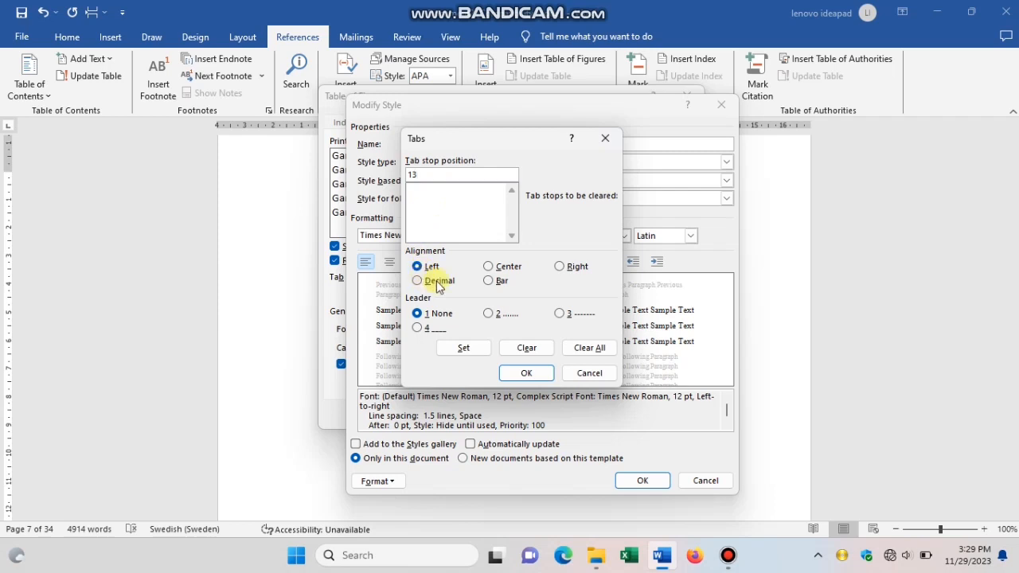
{"action": "left_click", "coordinate": [490, 316]}
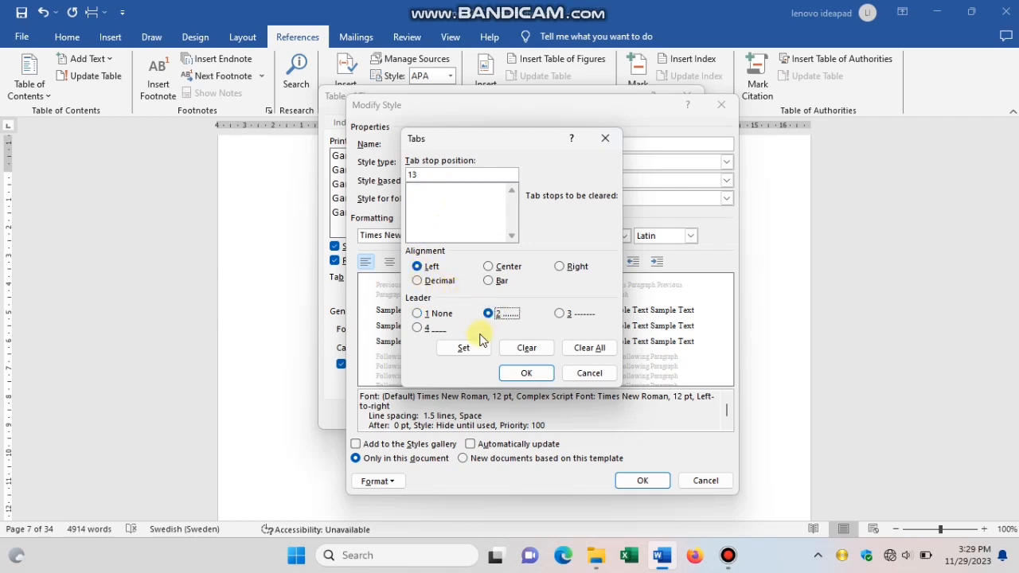
{"action": "left_click", "coordinate": [481, 353]}
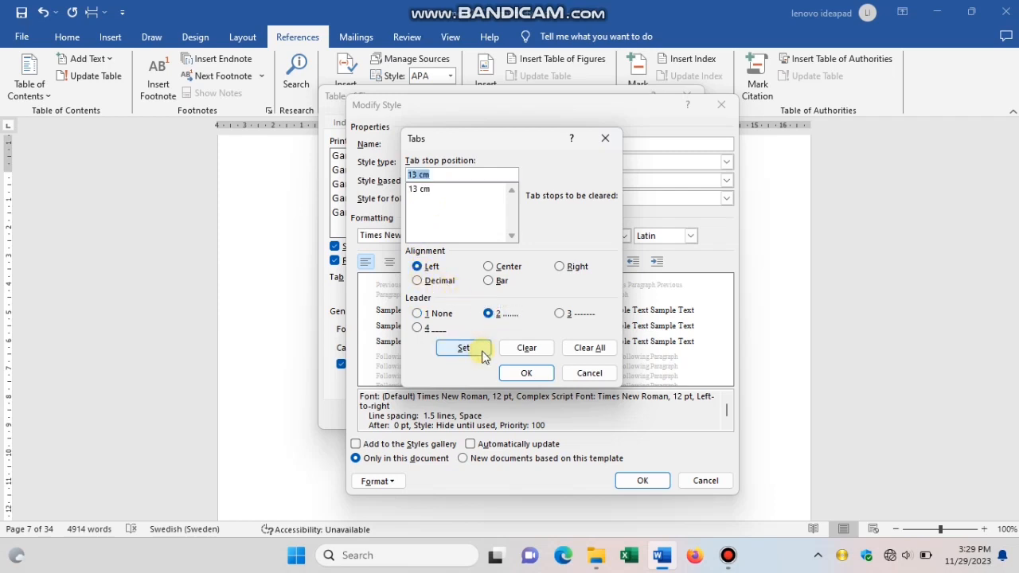
- Add a right-aligned tab stop at 14 cm with no leader and apply the style's tab settings
{"action": "type", "text": "14"}
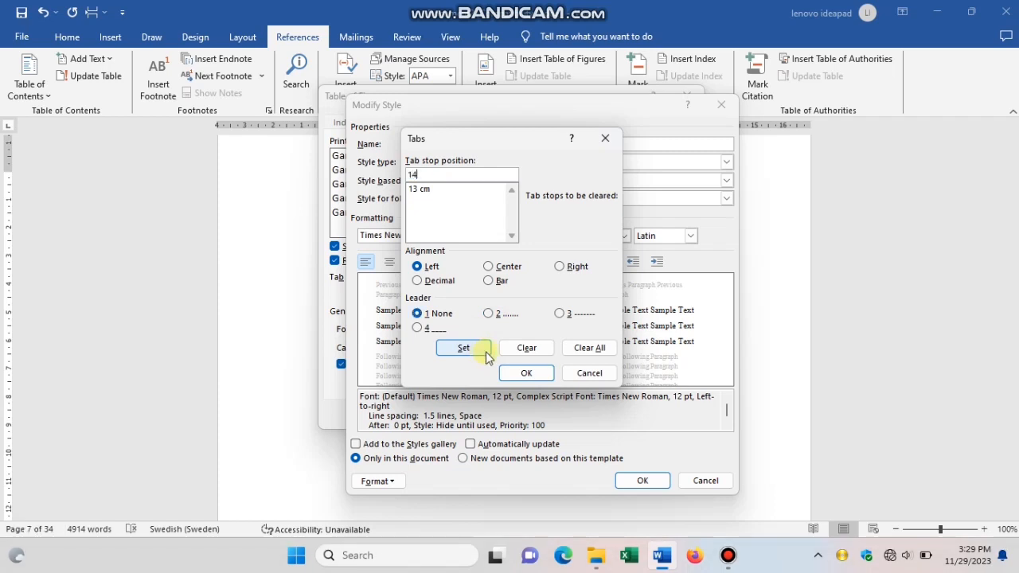
{"action": "left_click", "coordinate": [561, 268]}
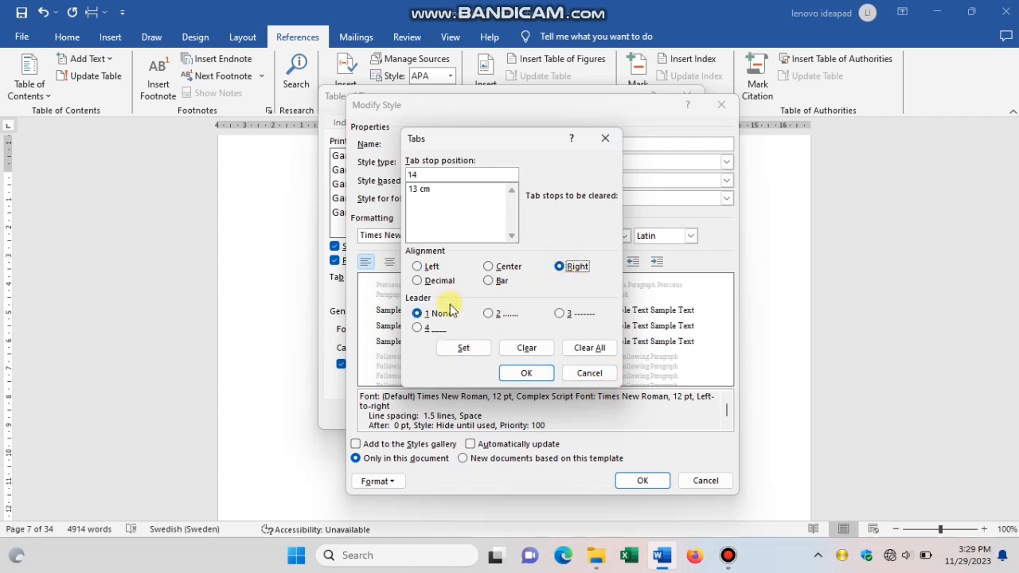
{"action": "left_click", "coordinate": [457, 346]}
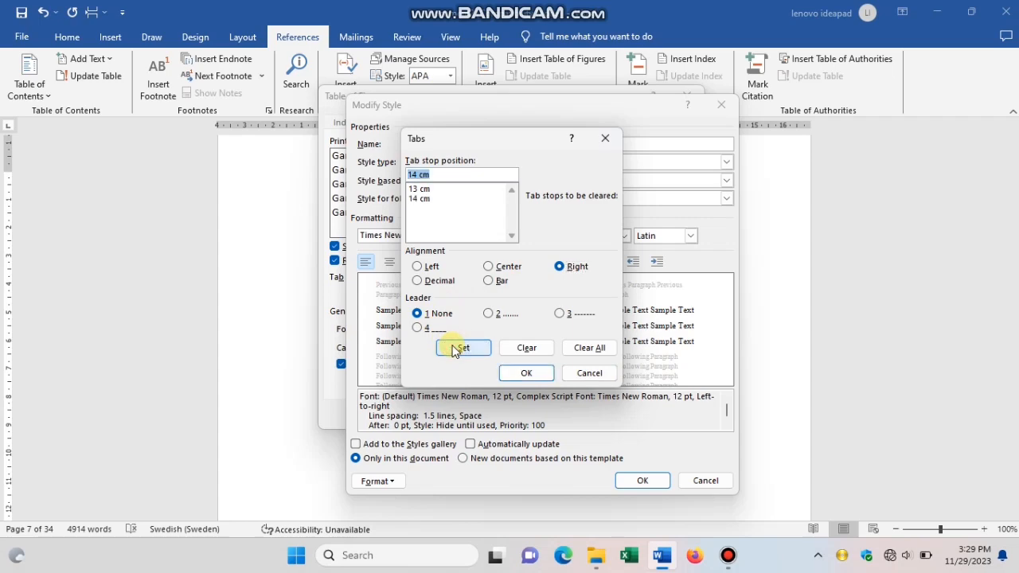
{"action": "left_click", "coordinate": [521, 375]}
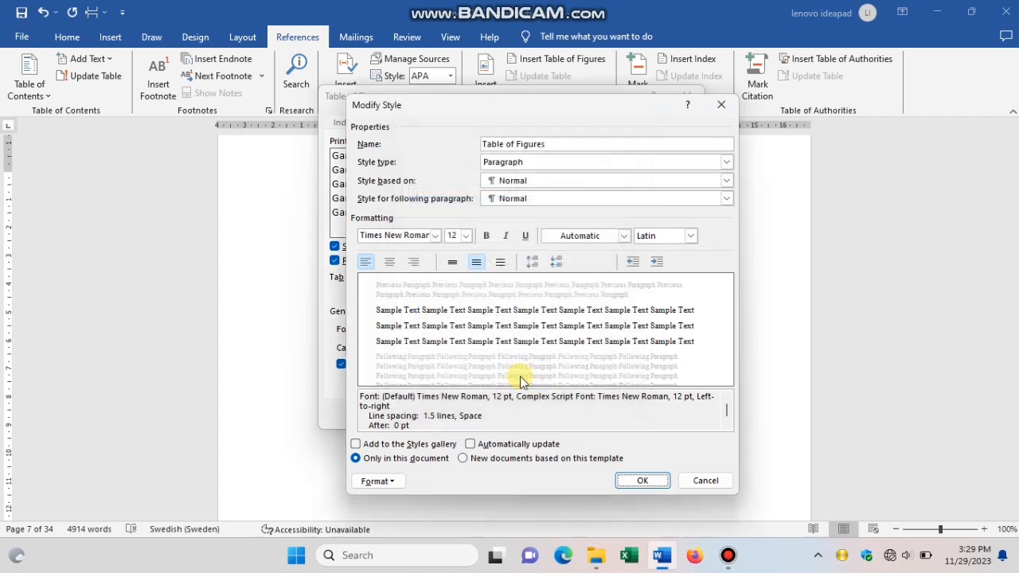
- Apply the modified Table of Figures style and insert the Gambar 1. list of figures below the DAFTAR GAMBAR heading
{"action": "left_click", "coordinate": [628, 482]}
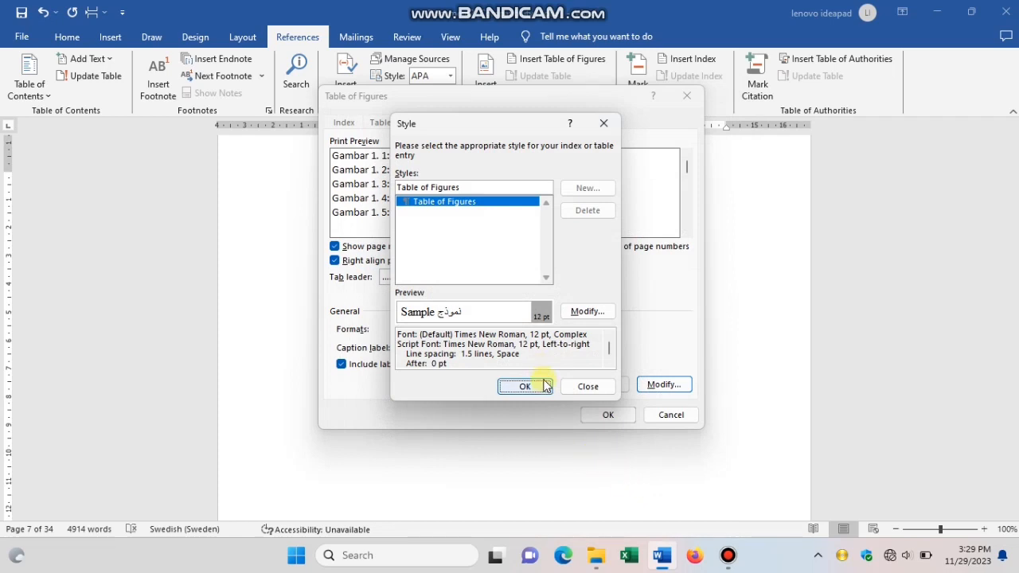
{"action": "left_click", "coordinate": [524, 387]}
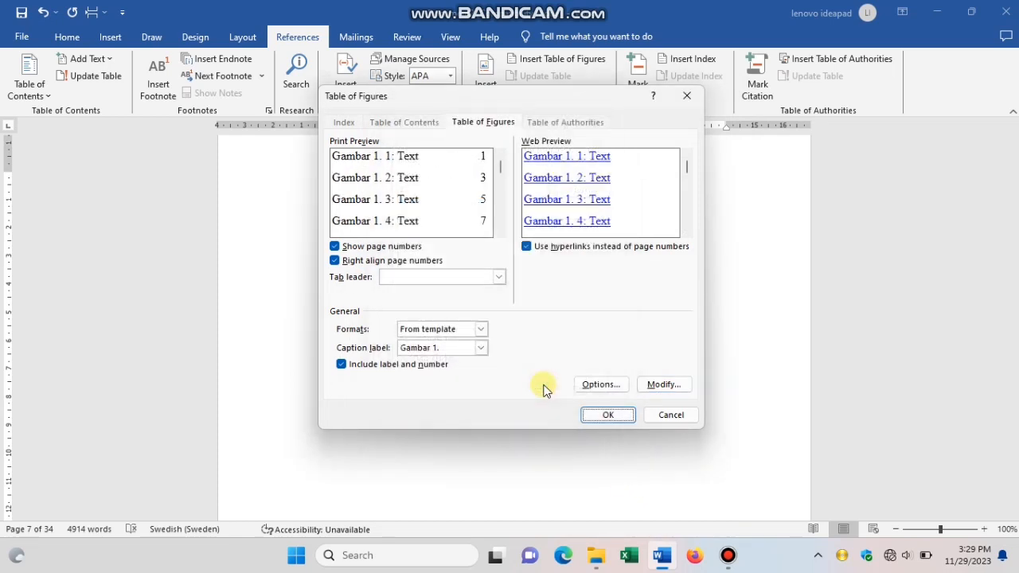
{"action": "left_click", "coordinate": [593, 415]}
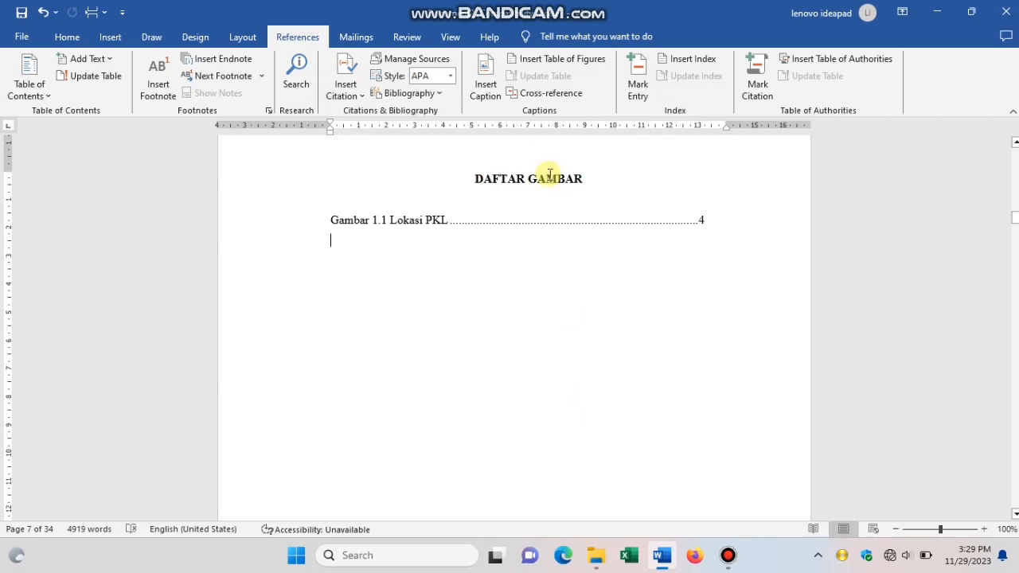
- Insert a second table of figures with the caption label Gambar 4. and remove the blank line separating it from the Gambar 1.1 entry
{"action": "left_click", "coordinate": [560, 62]}
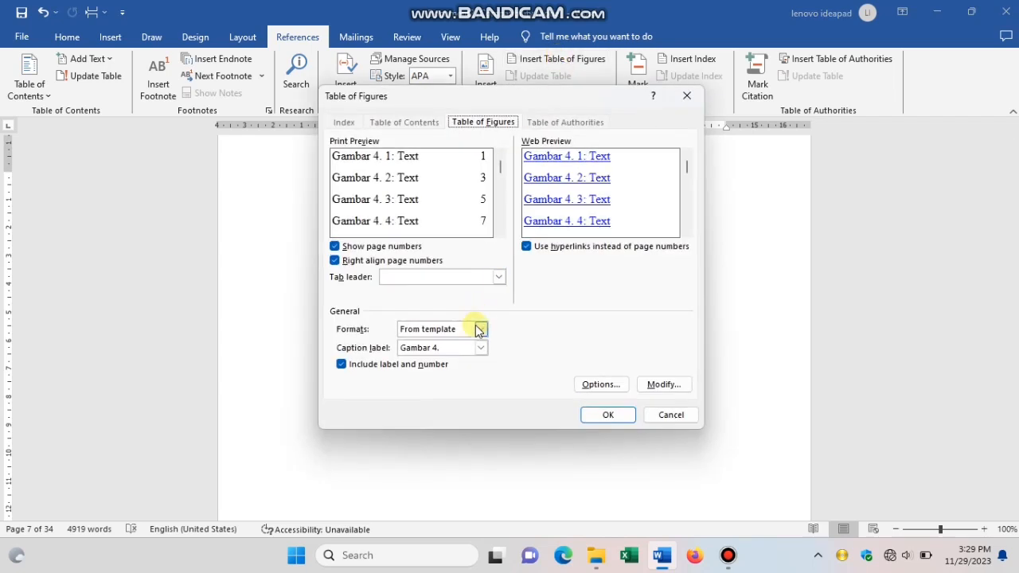
{"action": "left_click", "coordinate": [481, 349]}
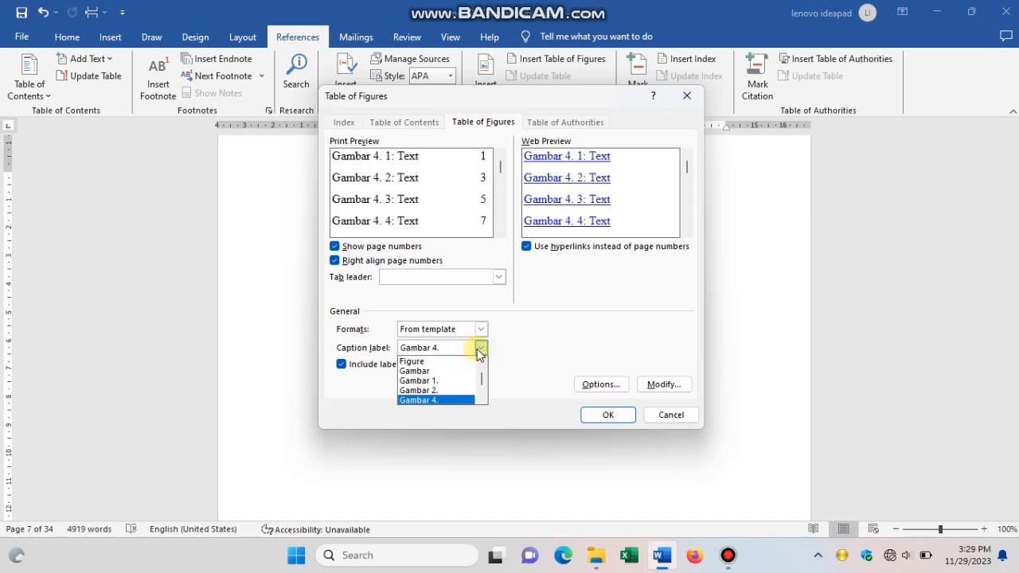
{"action": "left_click", "coordinate": [460, 399]}
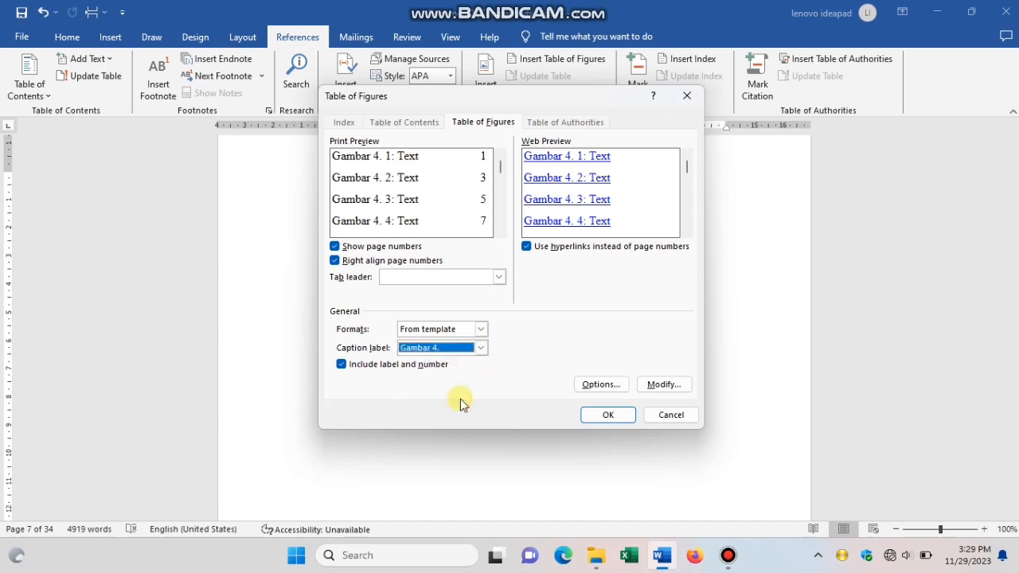
{"action": "left_click", "coordinate": [592, 417]}
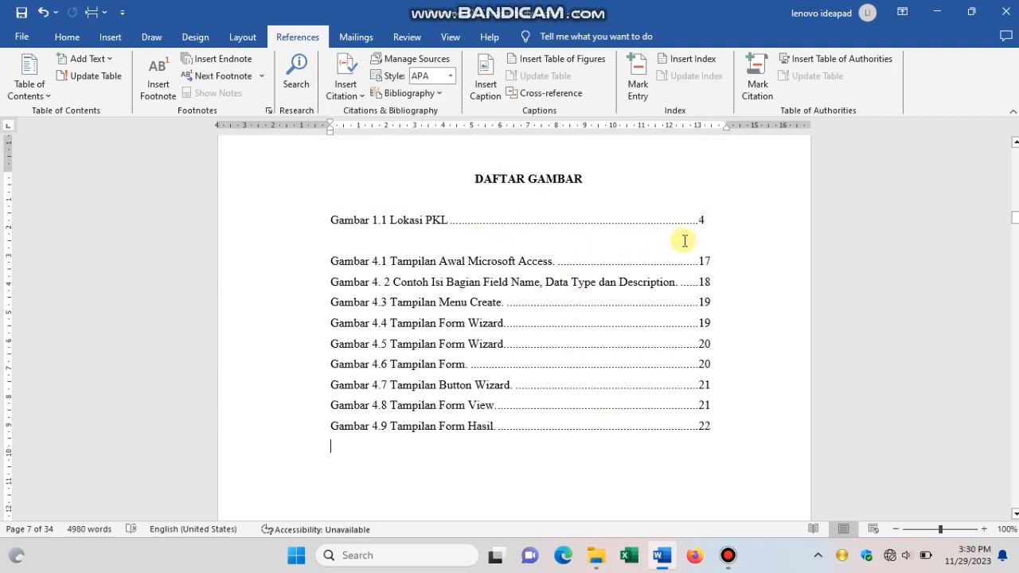
{"action": "left_click", "coordinate": [709, 219]}
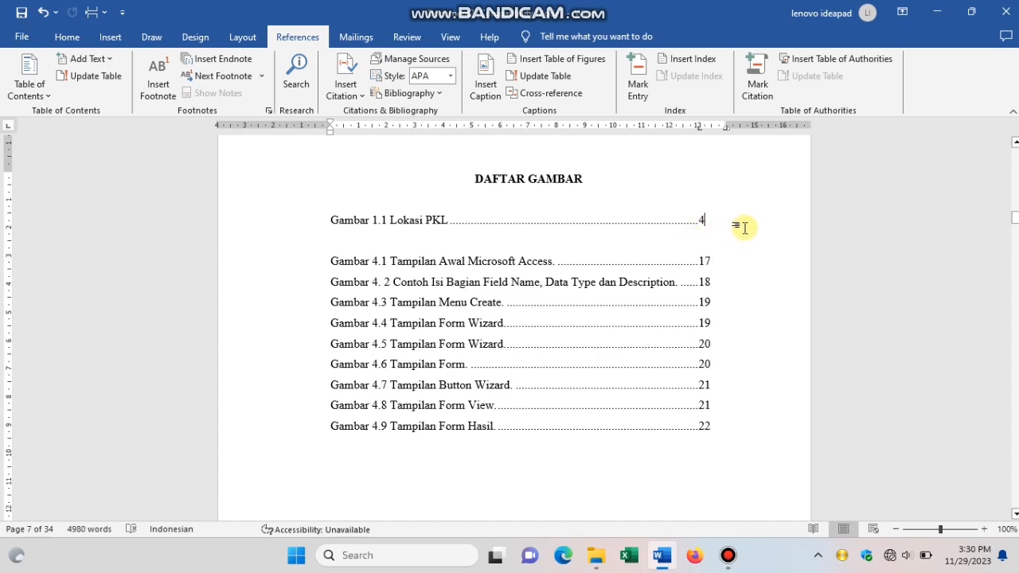
{"action": "key", "text": "Delete"}
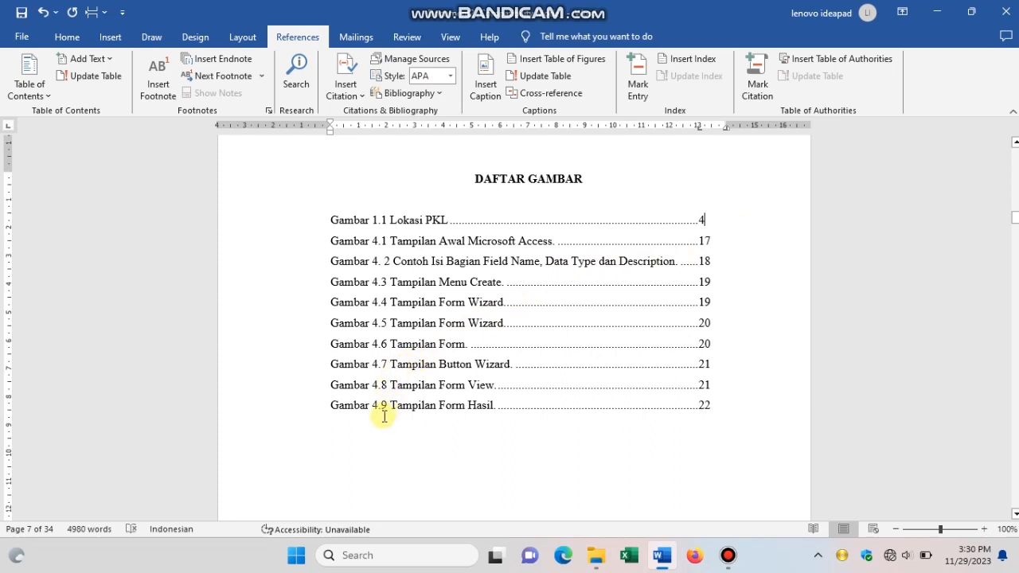
- Insert a tab before the page number of every entry in the list of figures, from Gambar 1.1 to Gambar 4.9
{"action": "left_click", "coordinate": [700, 222]}
{"action": "key", "text": "Tab"}
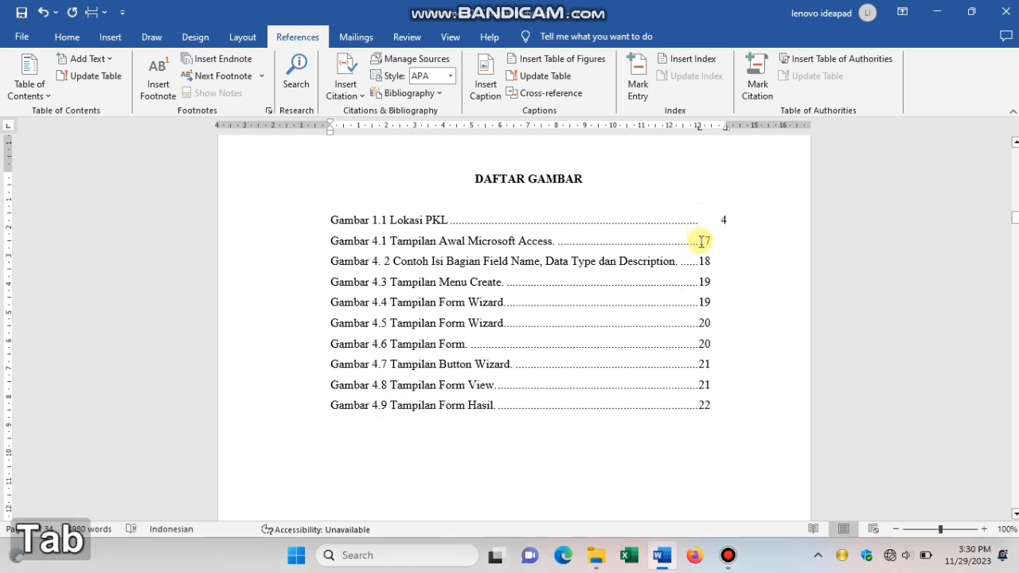
{"action": "left_click", "coordinate": [700, 241]}
{"action": "key", "text": "Tab"}
{"action": "left_click", "coordinate": [701, 261]}
{"action": "key", "text": "Tab"}
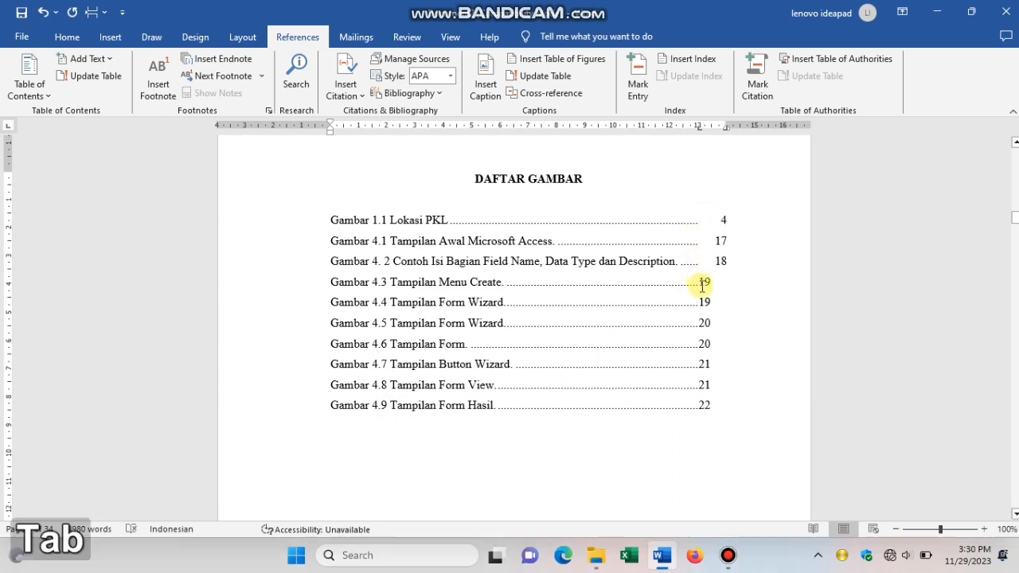
{"action": "left_click", "coordinate": [701, 282]}
{"action": "key", "text": "Tab"}
{"action": "left_click", "coordinate": [701, 303]}
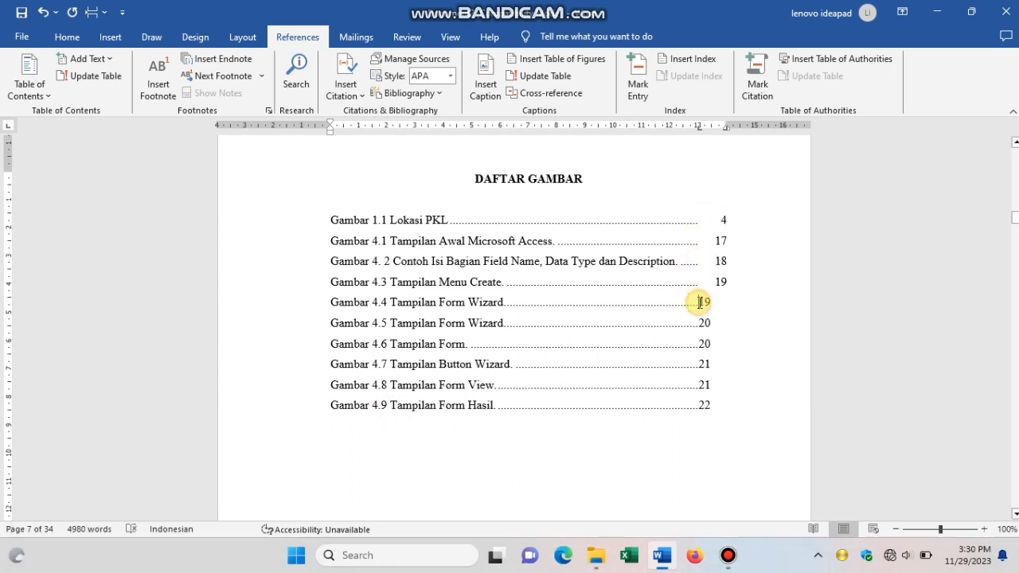
{"action": "key", "text": "Tab"}
{"action": "left_click", "coordinate": [700, 323]}
{"action": "key", "text": "Tab"}
{"action": "left_click", "coordinate": [701, 344]}
{"action": "key", "text": "Tab"}
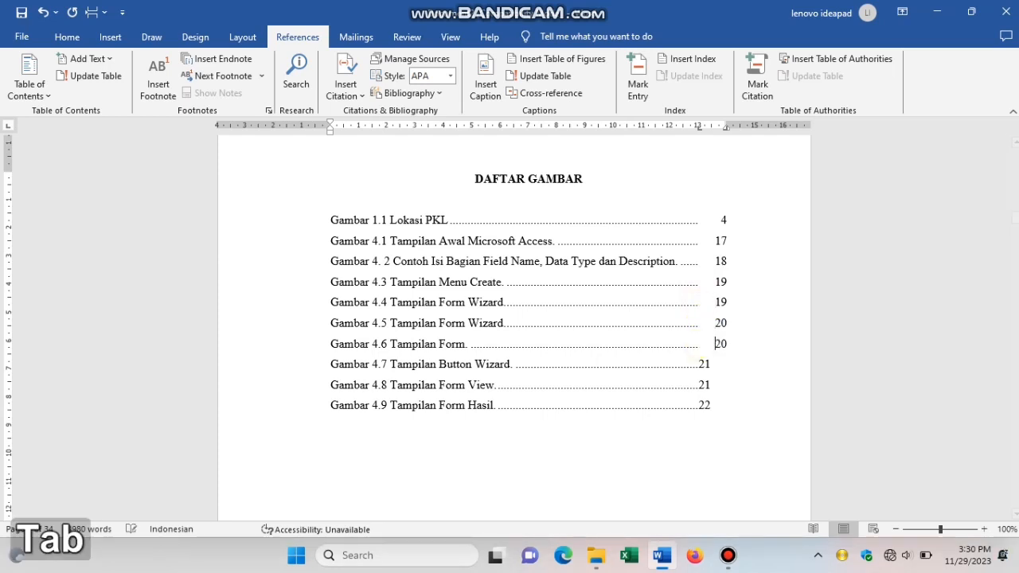
{"action": "left_click", "coordinate": [701, 364]}
{"action": "key", "text": "Tab"}
{"action": "left_click", "coordinate": [699, 386]}
{"action": "key", "text": "Tab"}
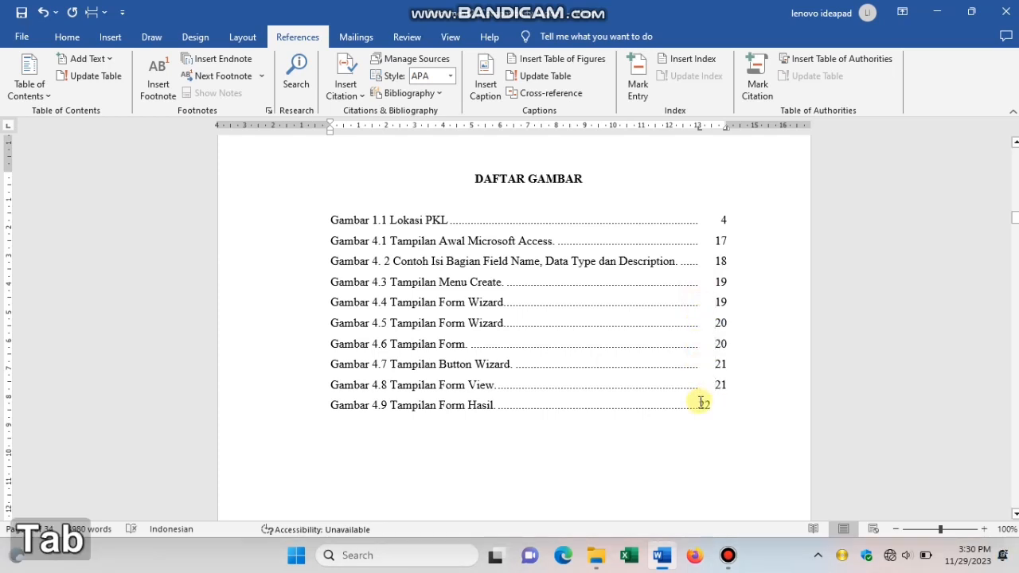
{"action": "left_click", "coordinate": [699, 405]}
{"action": "key", "text": "Tab"}
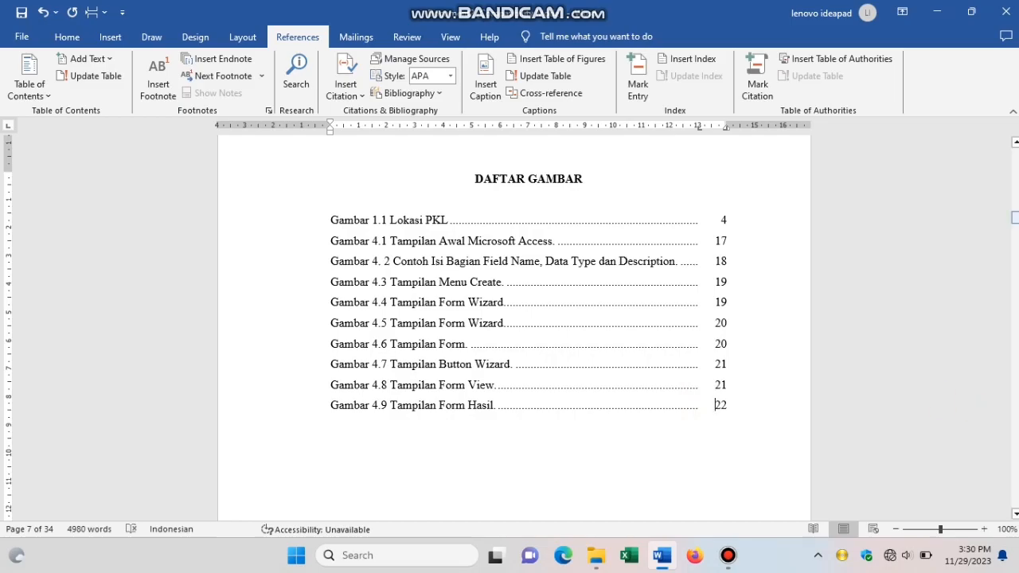
{"action": "left_click_drag", "start_coordinate": [1015, 218], "coordinate": [1015, 274]}
{"action": "left_click", "coordinate": [342, 167]}
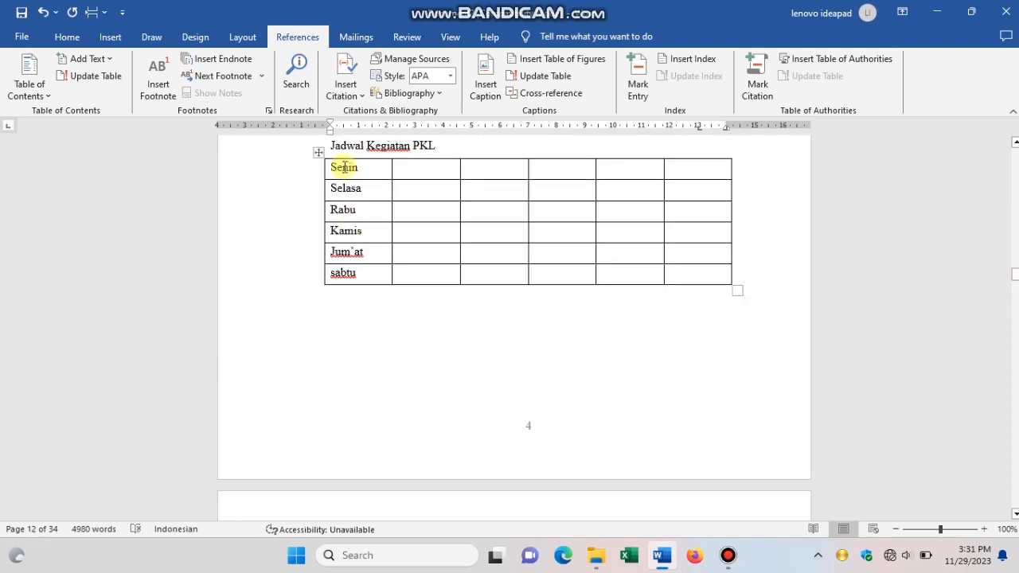
{"action": "left_click", "coordinate": [318, 153]}
{"action": "right_click", "coordinate": [439, 200]}
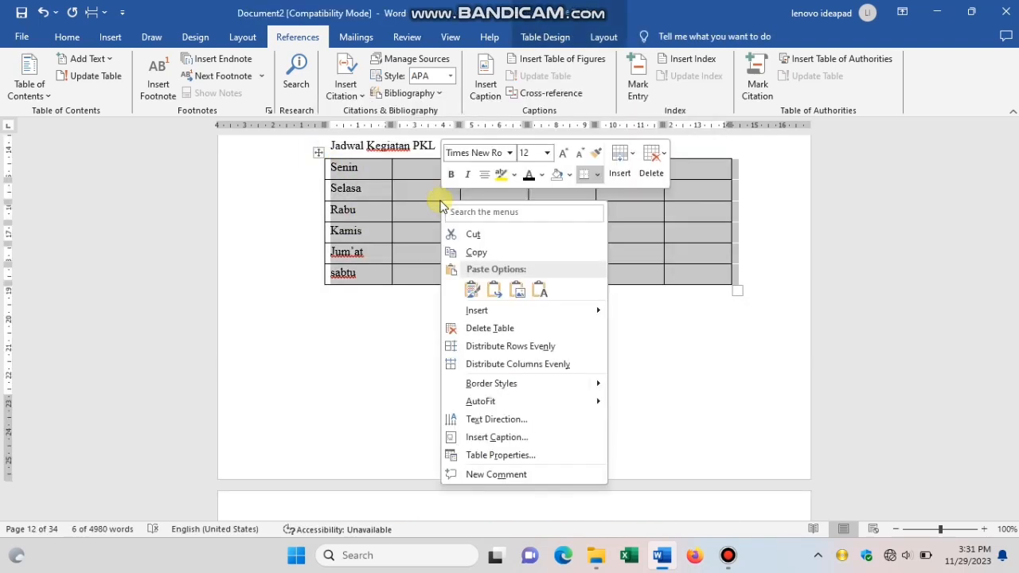
{"action": "key", "text": "Escape"}
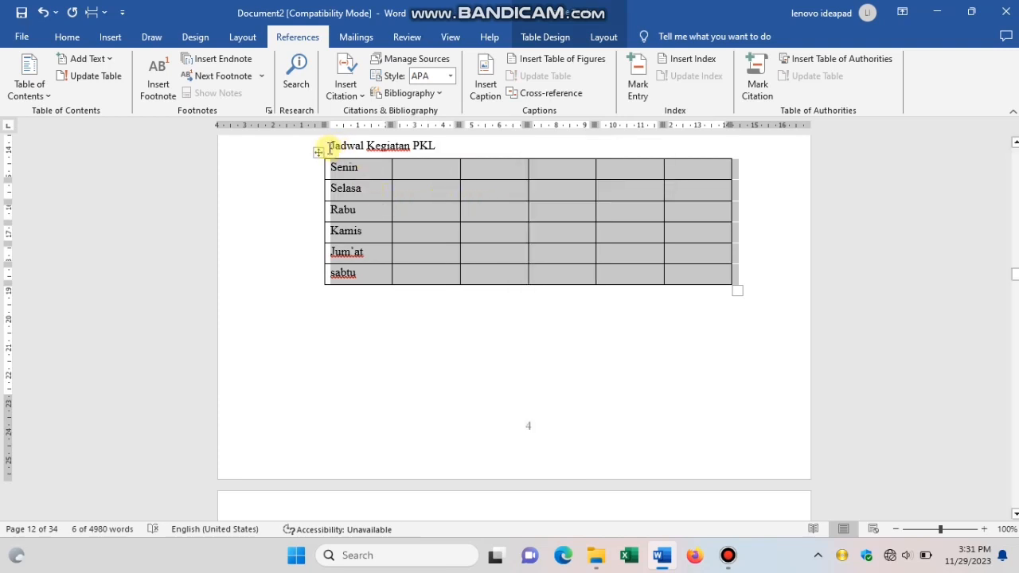
{"action": "left_click", "coordinate": [303, 188]}
{"action": "left_click", "coordinate": [455, 305]}
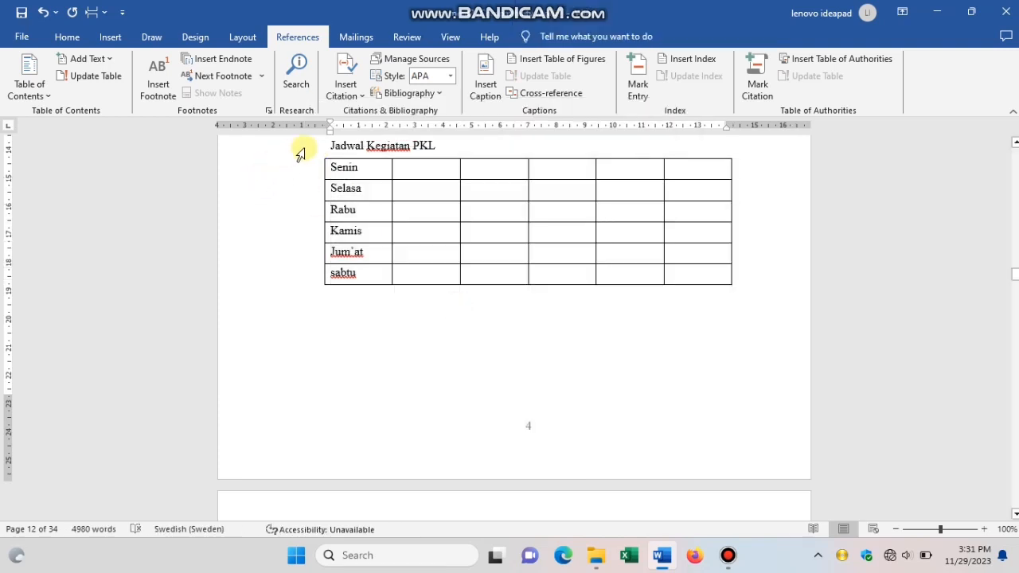
- Insert a caption with the new label "Tabel 1." before "Jadwal Kegiatan PKL" and remove the space between the label and its number
{"action": "left_click", "coordinate": [330, 145]}
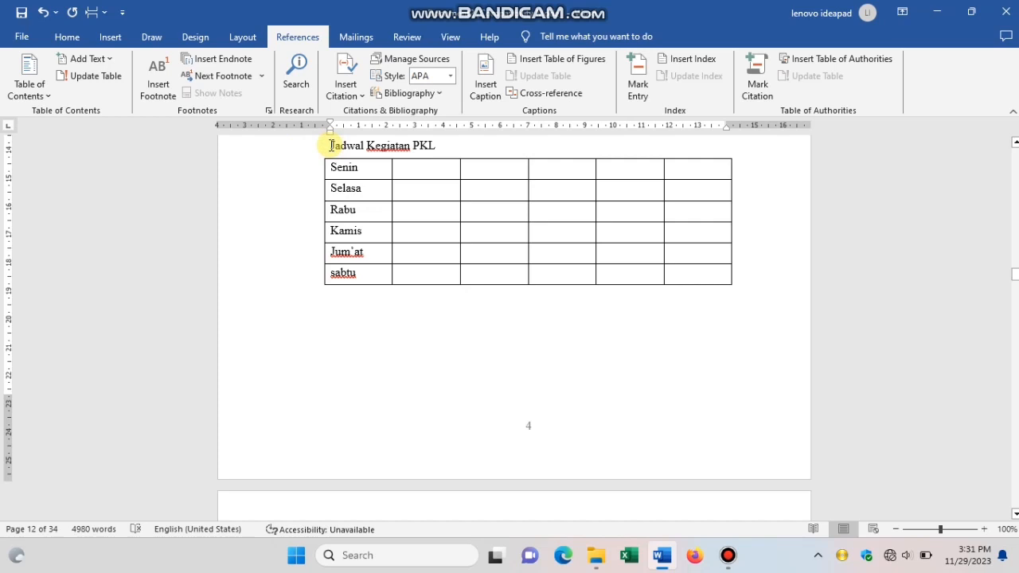
{"action": "left_click", "coordinate": [487, 89]}
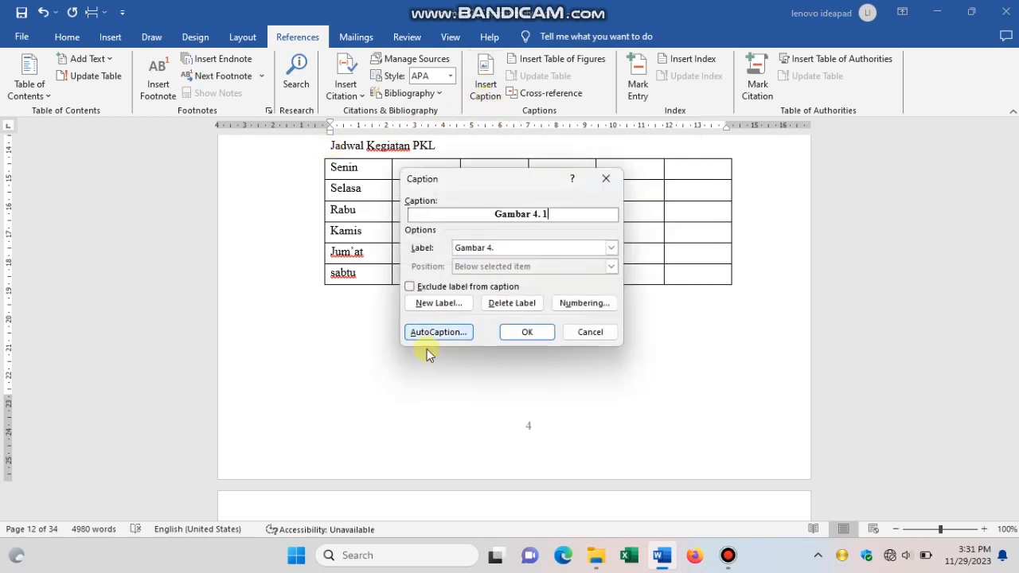
{"action": "left_click", "coordinate": [462, 307]}
{"action": "type", "text": "Tabel"}
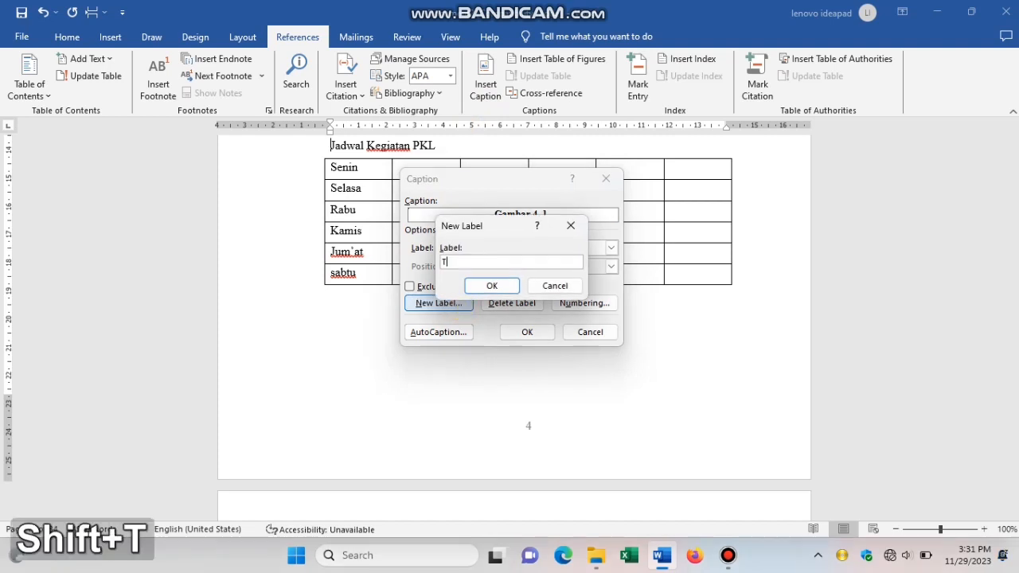
{"action": "type", "text": "1."}
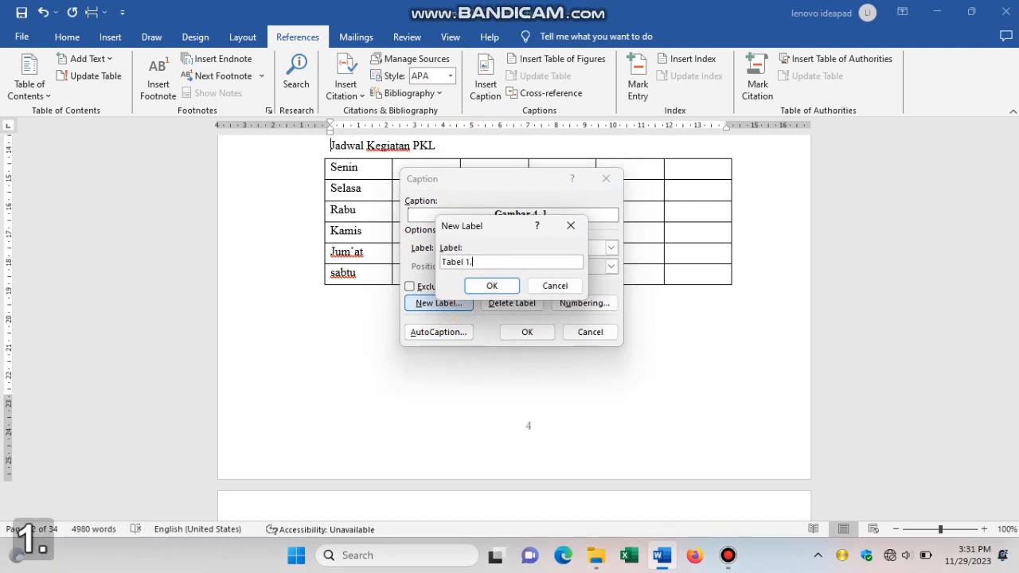
{"action": "left_click", "coordinate": [509, 287]}
{"action": "left_click", "coordinate": [524, 332]}
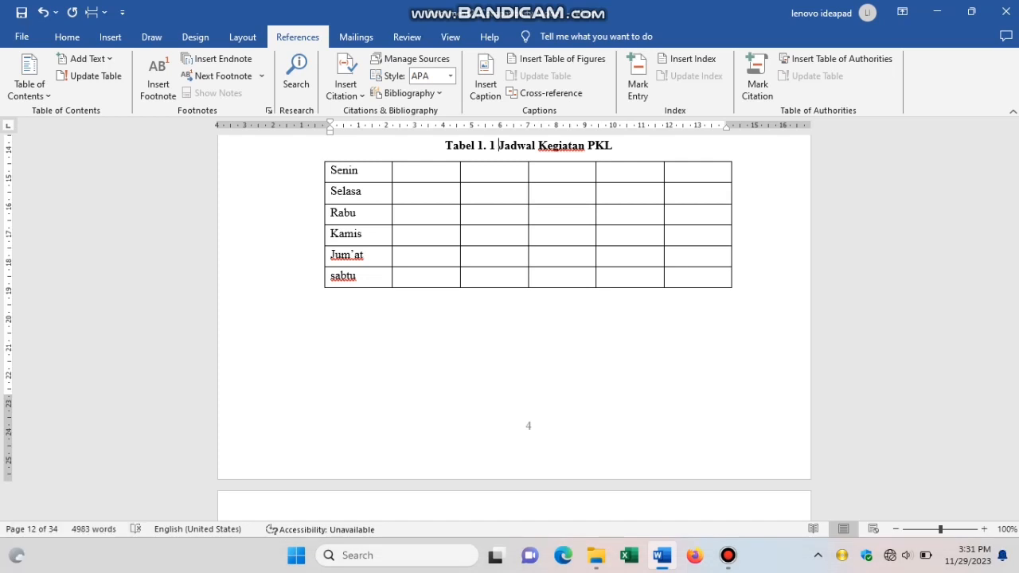
{"action": "key", "text": "Left"}
{"action": "key", "text": "Left"}
{"action": "key", "text": "BackSpace"}
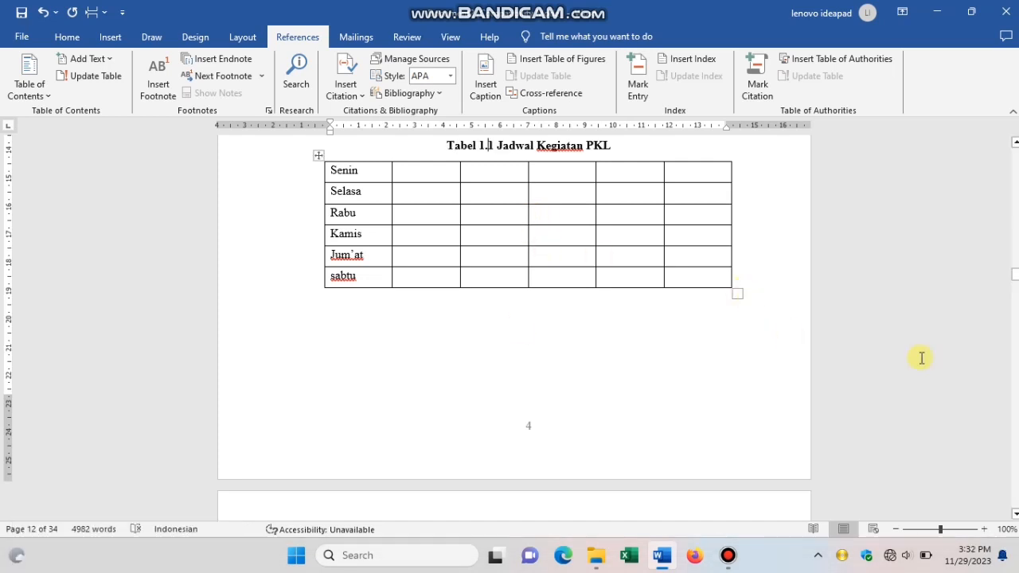
- Delete the manually written word "Tabel" from the title "Tabel Kemampuan Microsoft Access." above the Keterangan/Kemampuan table
{"action": "left_click_drag", "start_coordinate": [1016, 277], "coordinate": [1008, 405]}
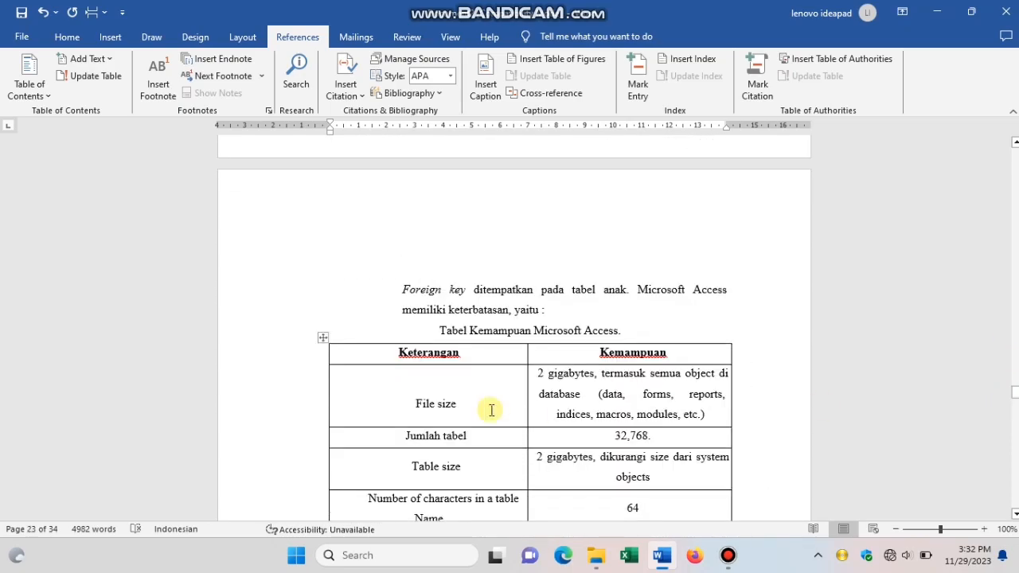
{"action": "left_click", "coordinate": [470, 331]}
{"action": "key", "text": "BackSpace"}
{"action": "key", "text": "BackSpace"}
{"action": "key", "text": "BackSpace"}
{"action": "key", "text": "BackSpace"}
{"action": "key", "text": "BackSpace"}
{"action": "key", "text": "BackSpace"}
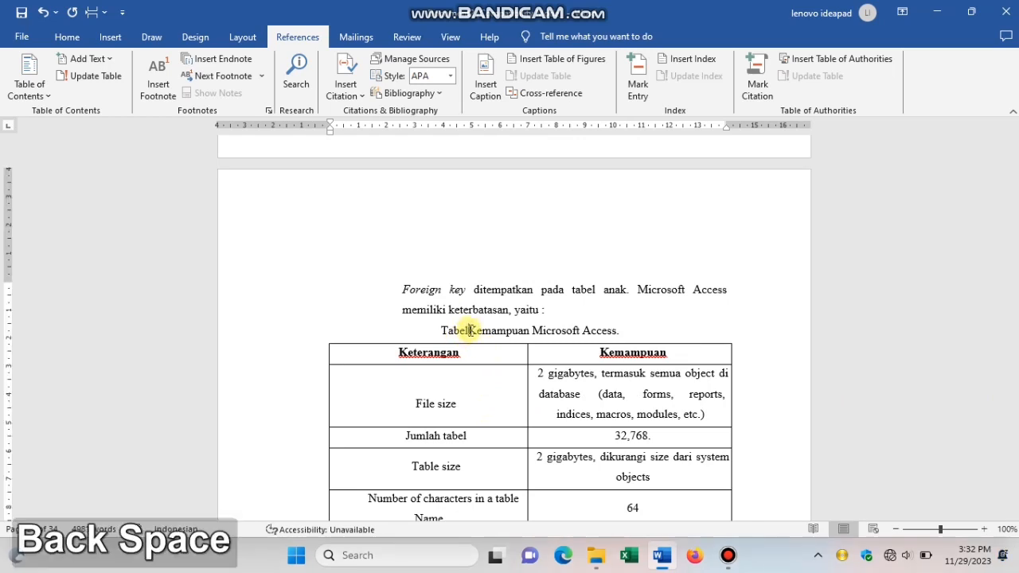
- Insert a caption with the new label "Tabel 4." before "Kemampuan Microsoft Access." and remove the space between the label and its number
{"action": "left_click", "coordinate": [486, 94]}
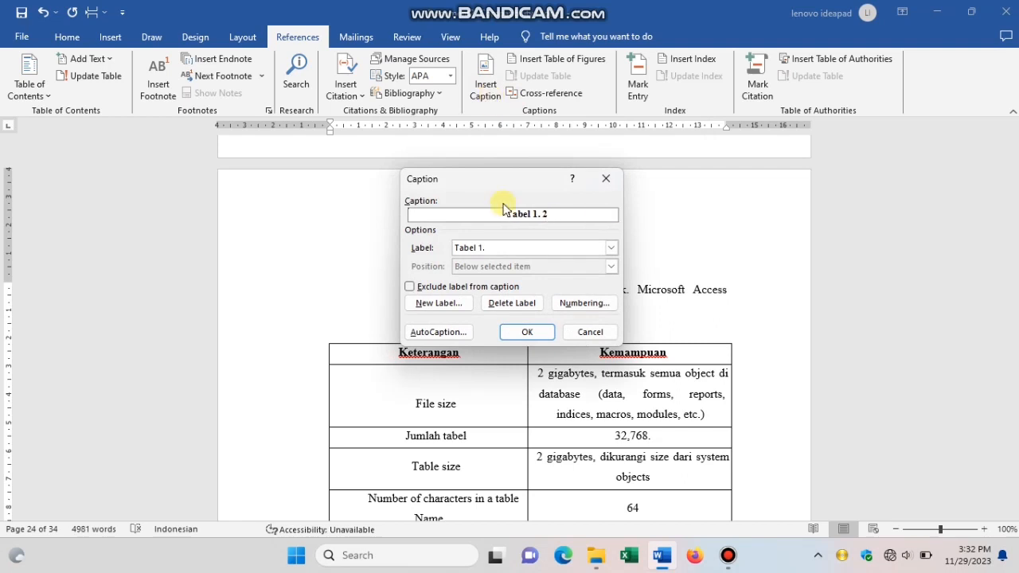
{"action": "left_click", "coordinate": [458, 302]}
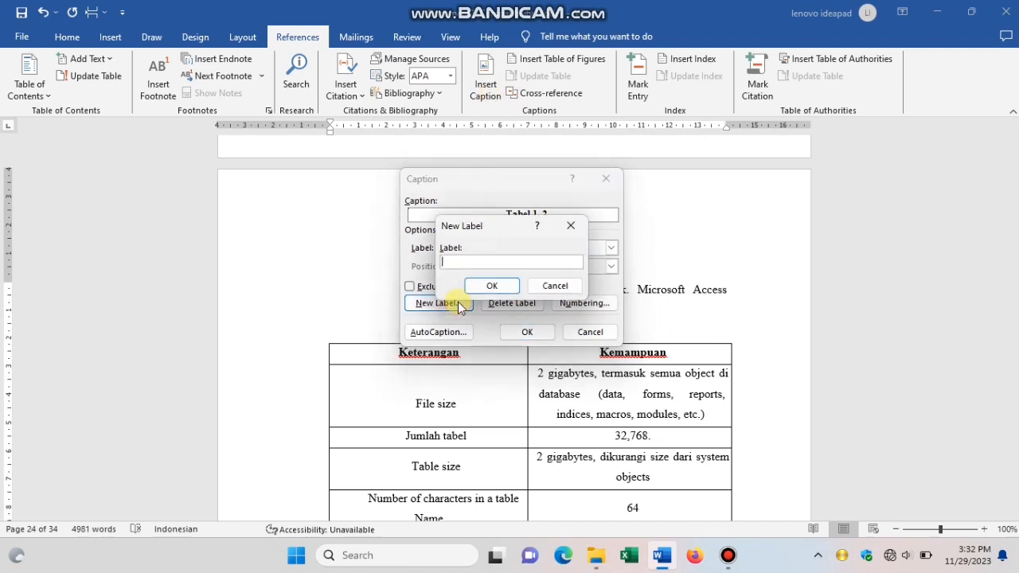
{"action": "type", "text": "Tabel 4."}
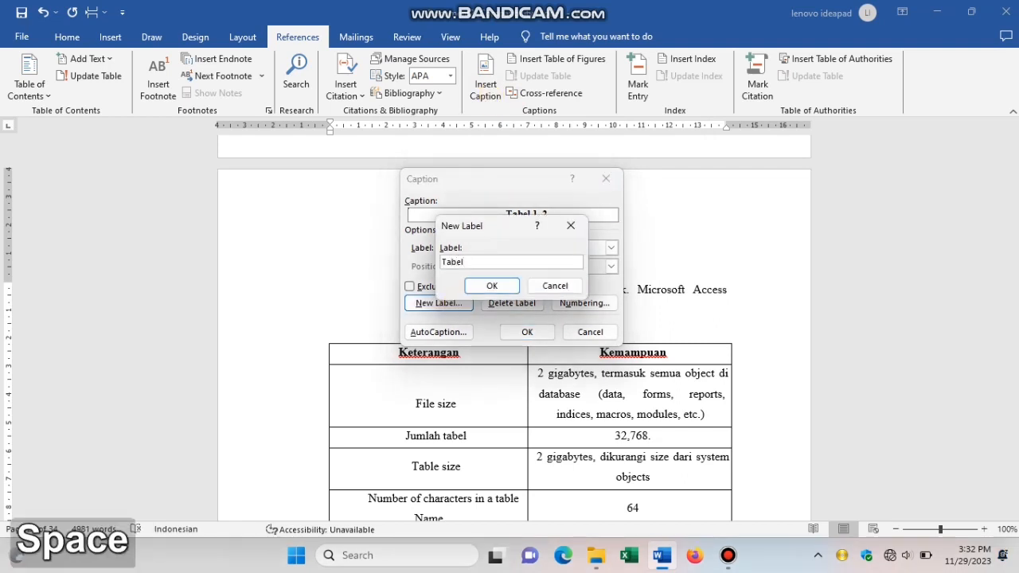
{"action": "left_click", "coordinate": [503, 286]}
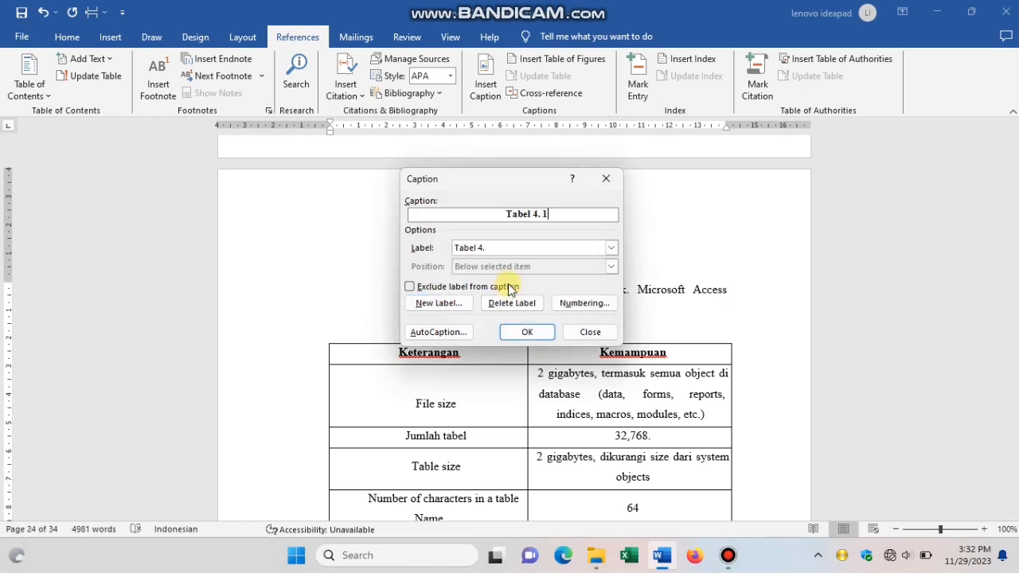
{"action": "left_click", "coordinate": [526, 340]}
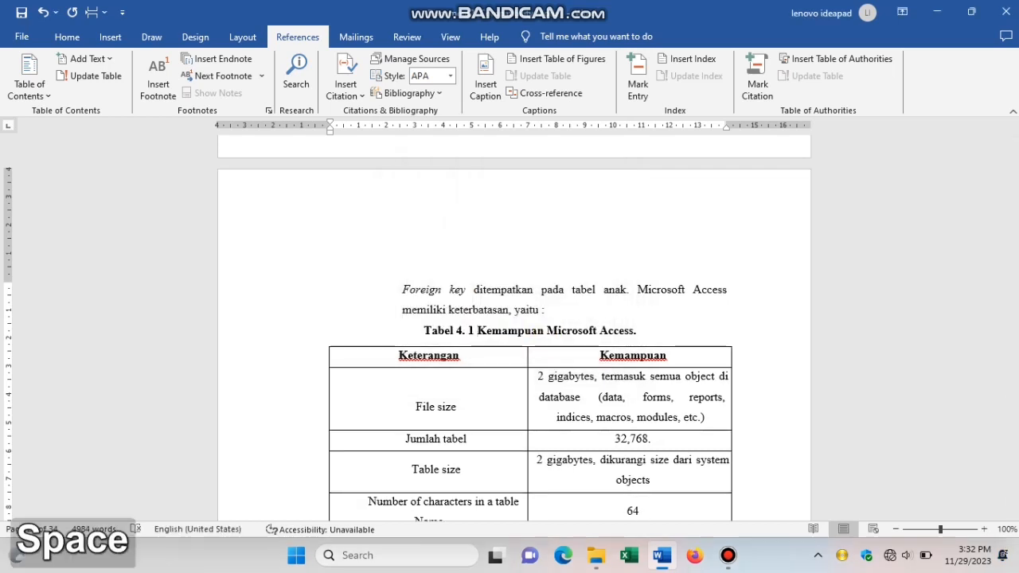
{"action": "key", "text": "Left"}
{"action": "key", "text": "Left"}
{"action": "key", "text": "BackSpace"}
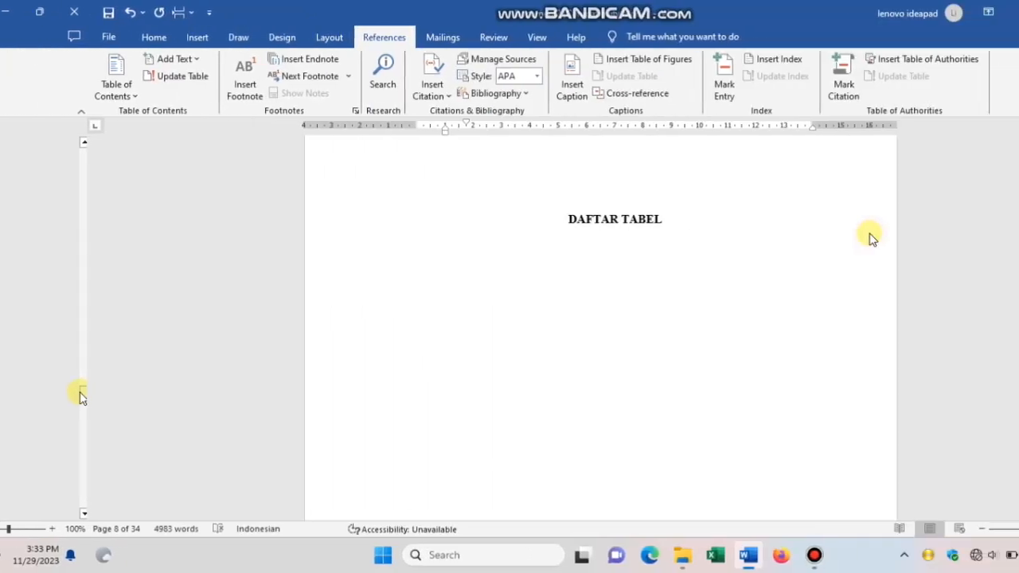
- Insert a table of figures with the caption label Tabel 1. below the DAFTAR TABEL heading
{"action": "left_click", "coordinate": [368, 253]}
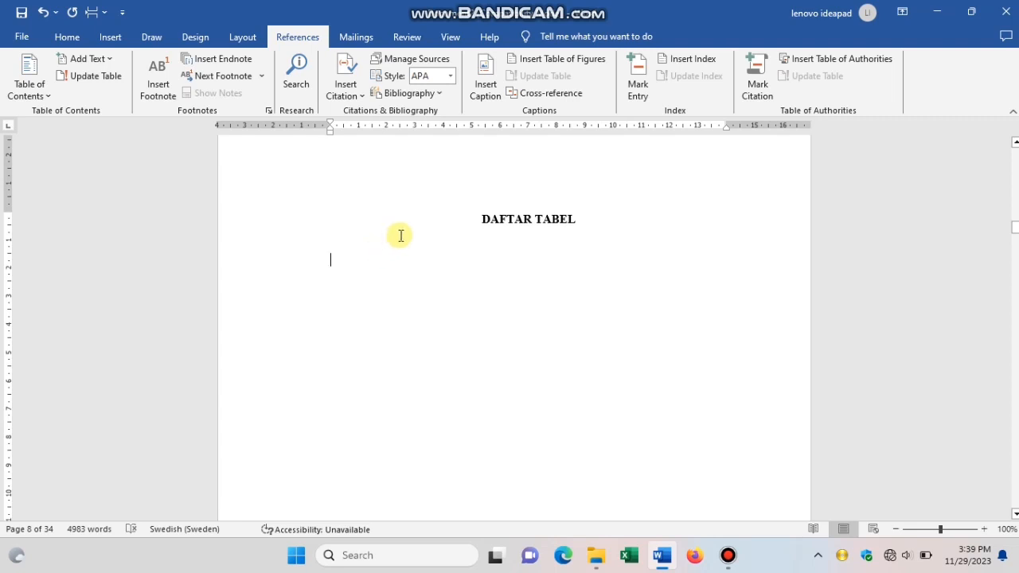
{"action": "left_click", "coordinate": [557, 62]}
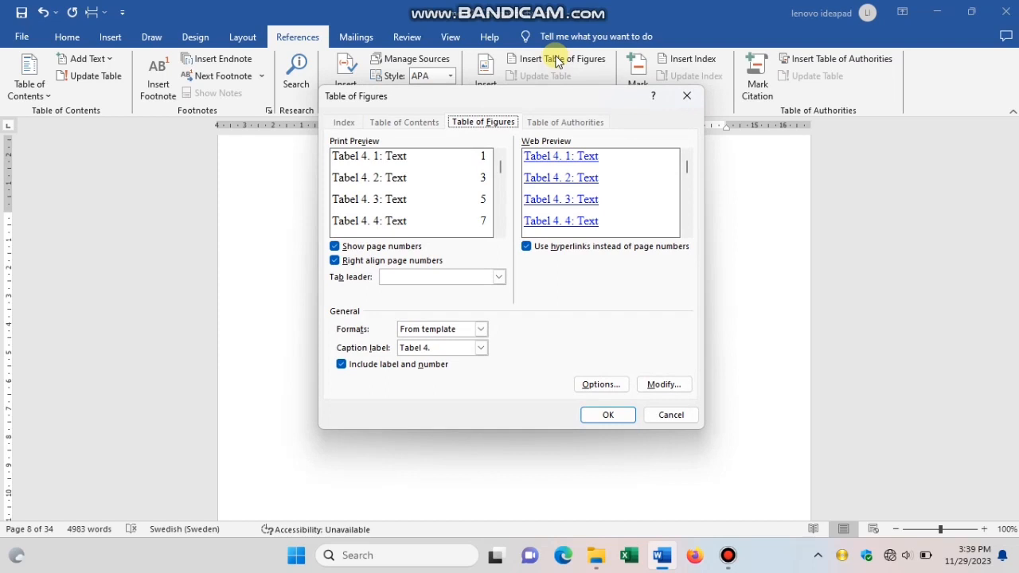
{"action": "left_click", "coordinate": [481, 349]}
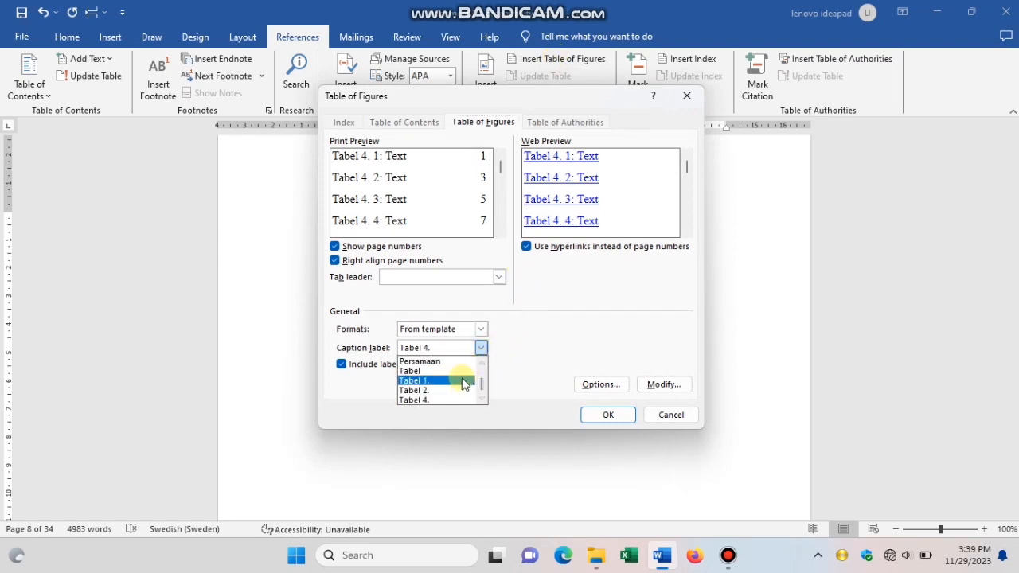
{"action": "left_click", "coordinate": [460, 381]}
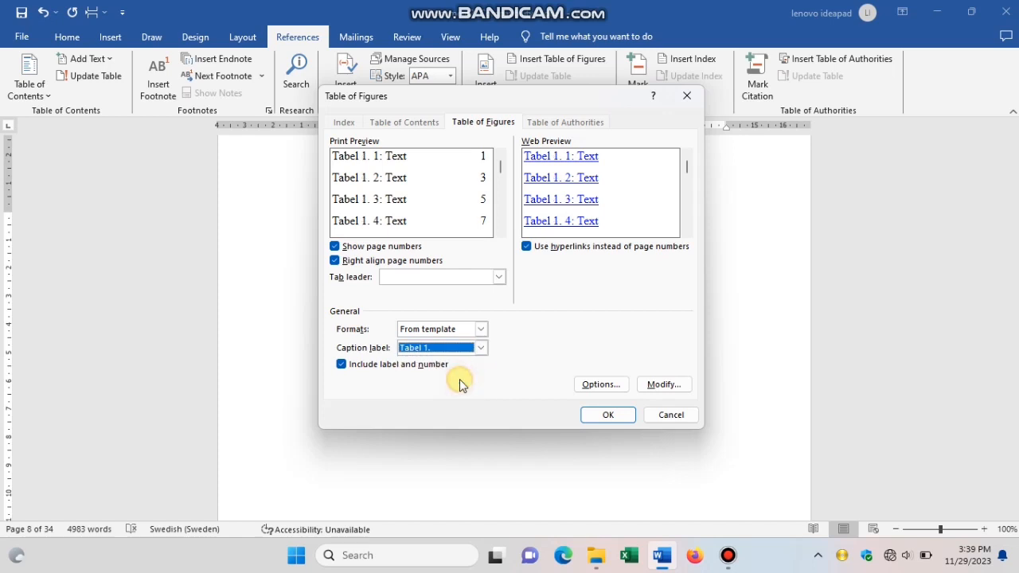
{"action": "left_click", "coordinate": [605, 415]}
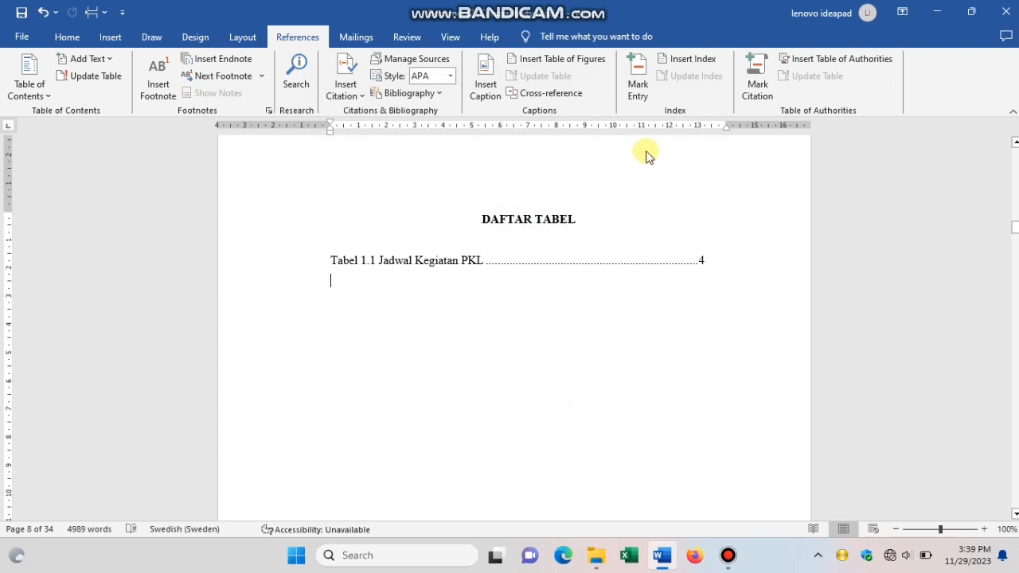
- Insert a second table of figures with the caption label Tabel 4. and remove the blank line separating it from the Tabel 1.1 entry
{"action": "left_click", "coordinate": [599, 63]}
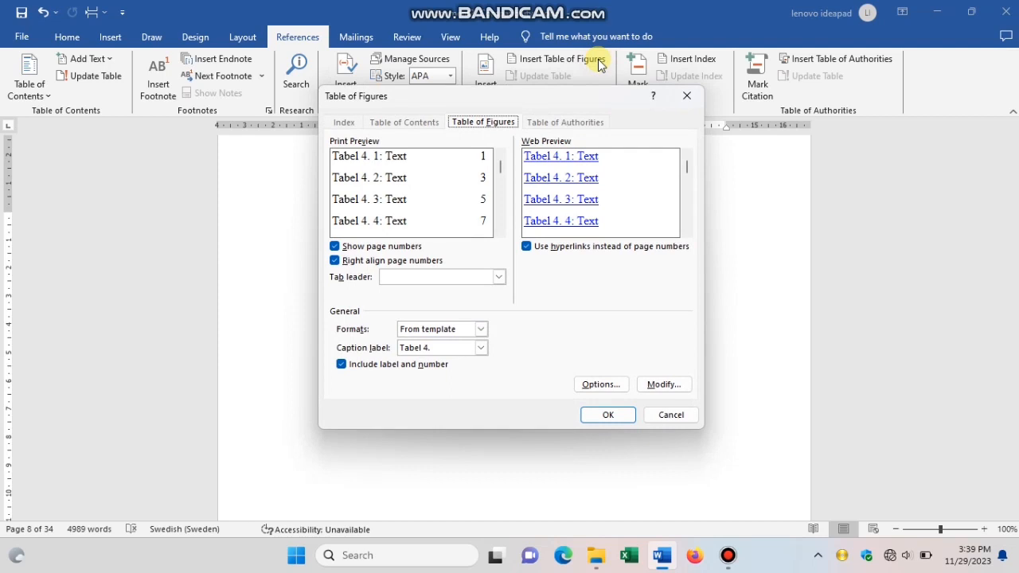
{"action": "left_click", "coordinate": [482, 348]}
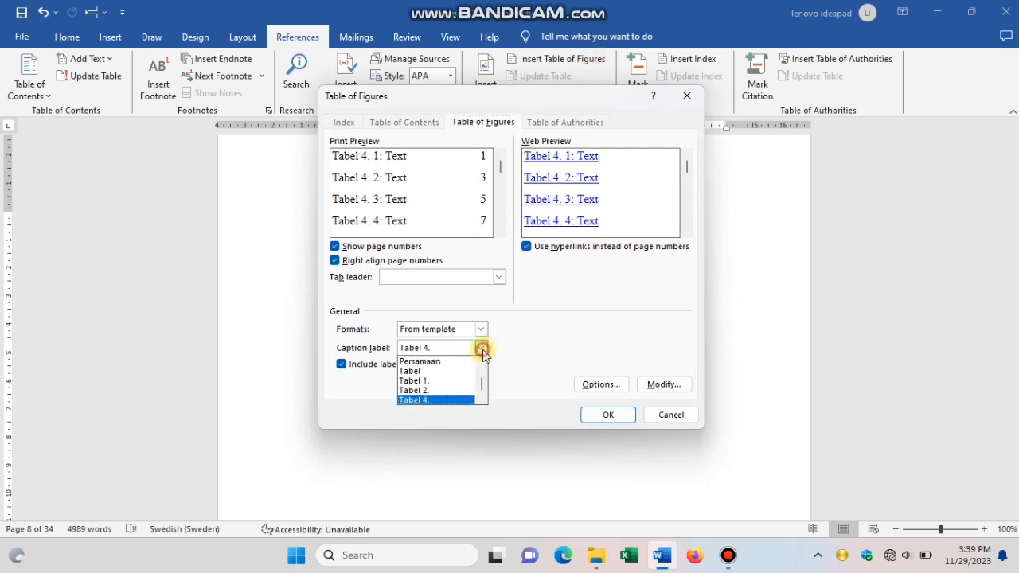
{"action": "left_click", "coordinate": [448, 399]}
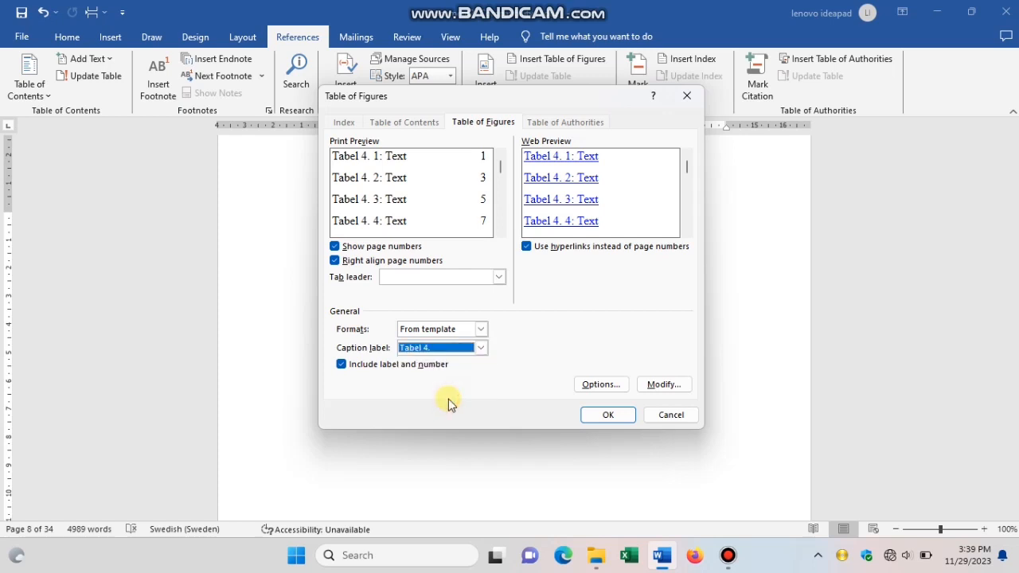
{"action": "left_click", "coordinate": [627, 421]}
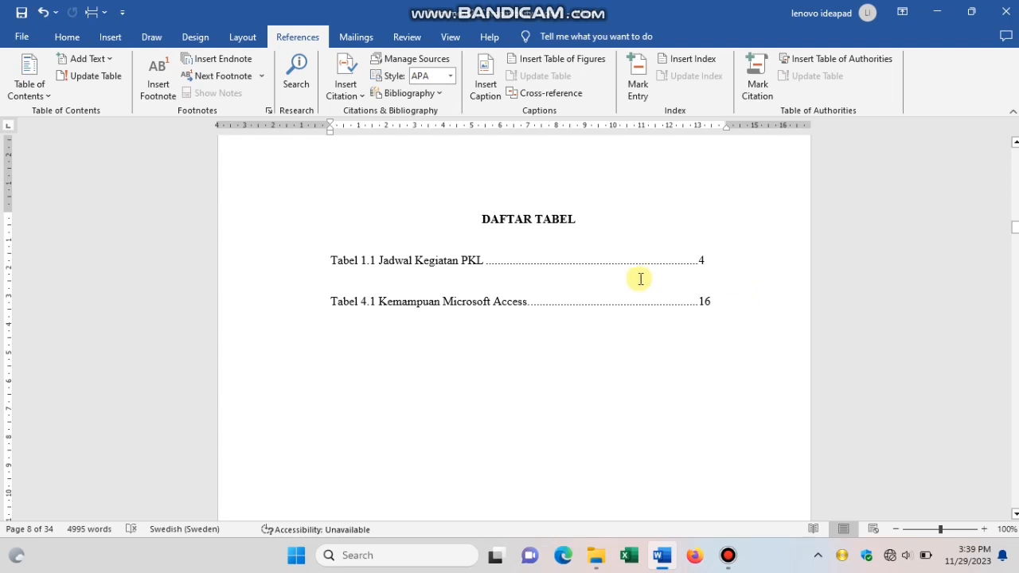
{"action": "left_click", "coordinate": [720, 258]}
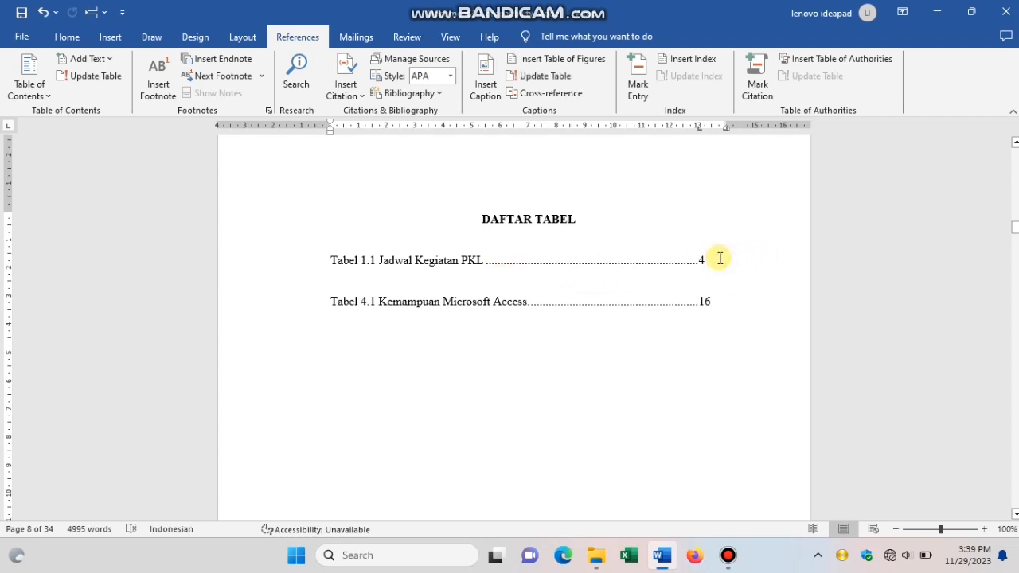
{"action": "key", "text": "Delete"}
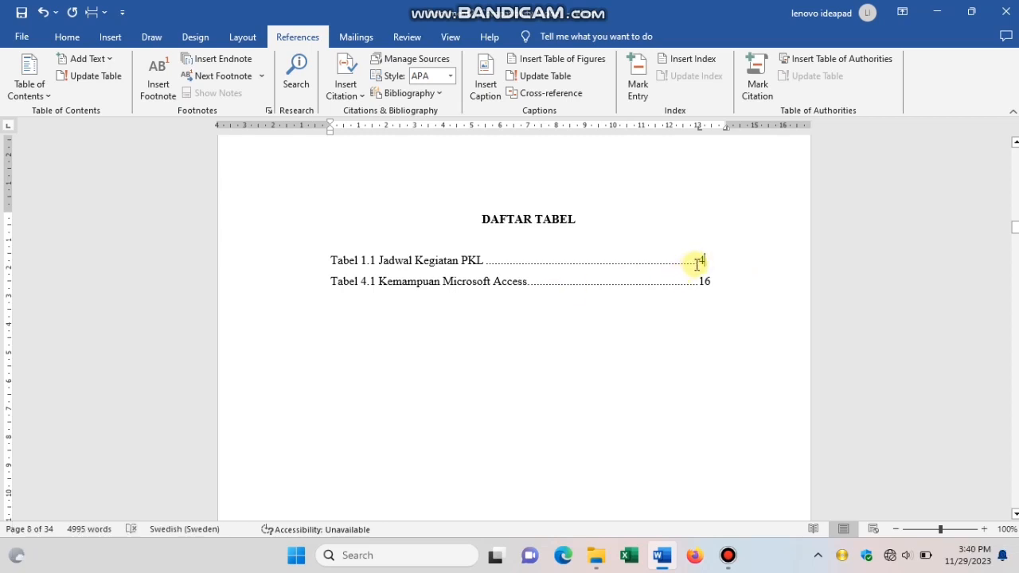
- Insert a tab before the page numbers of the Tabel 1.1 and Tabel 4.1 entries in the list of tables
{"action": "key", "text": "Left"}
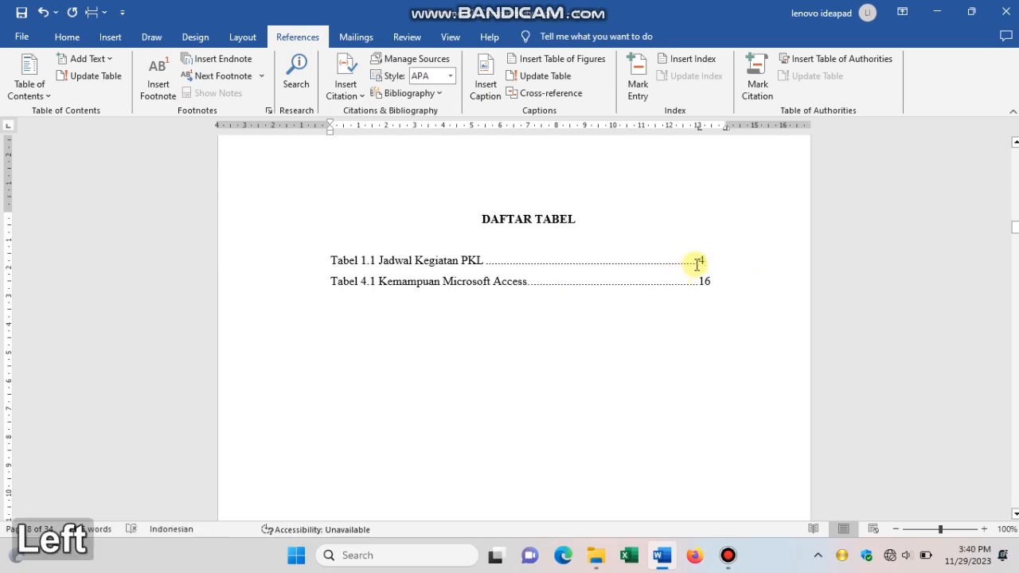
{"action": "key", "text": "Tab"}
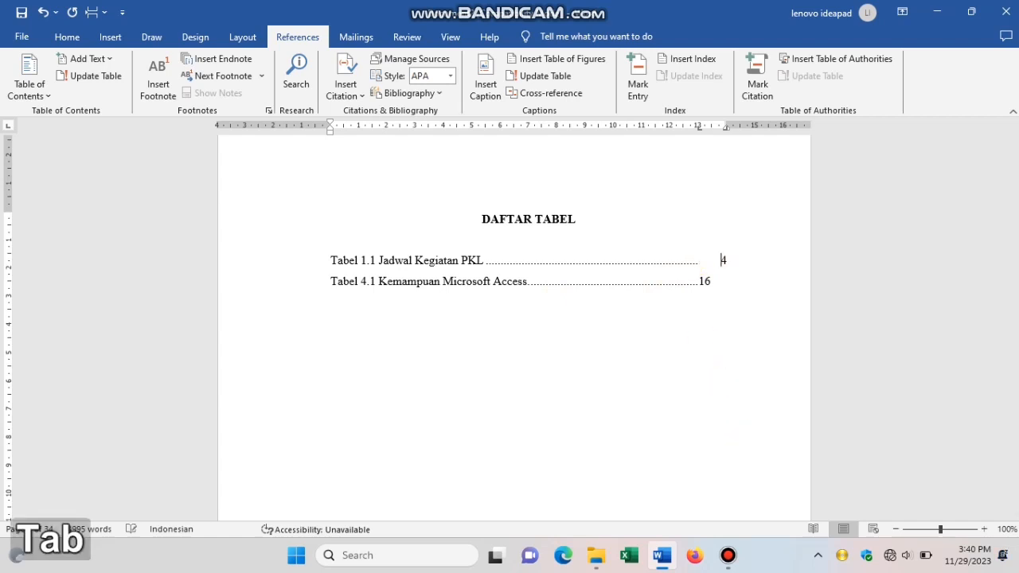
{"action": "left_click", "coordinate": [701, 281]}
{"action": "key", "text": "Tab"}
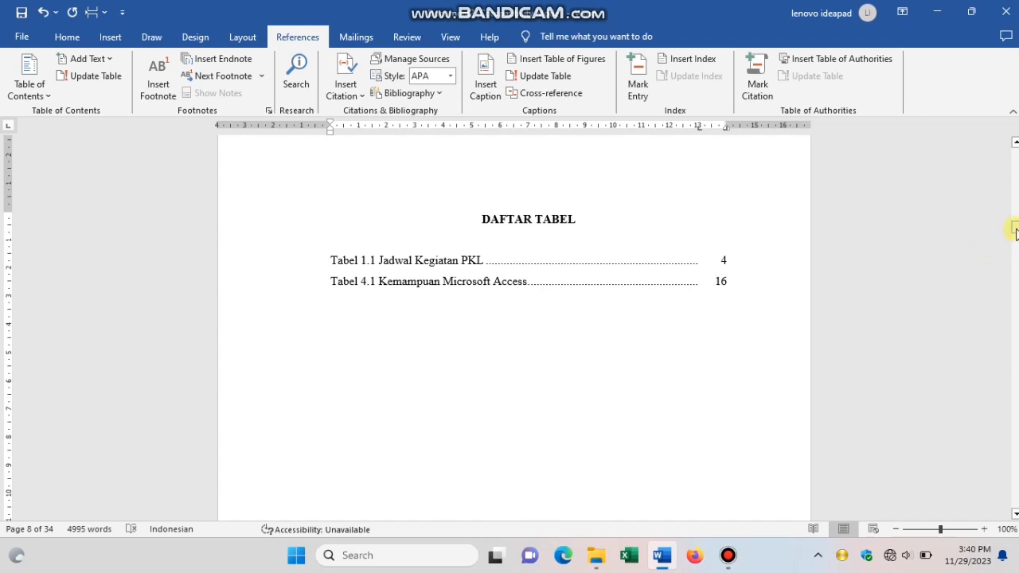
{"action": "left_click_drag", "start_coordinate": [1016, 231], "coordinate": [1017, 218]}
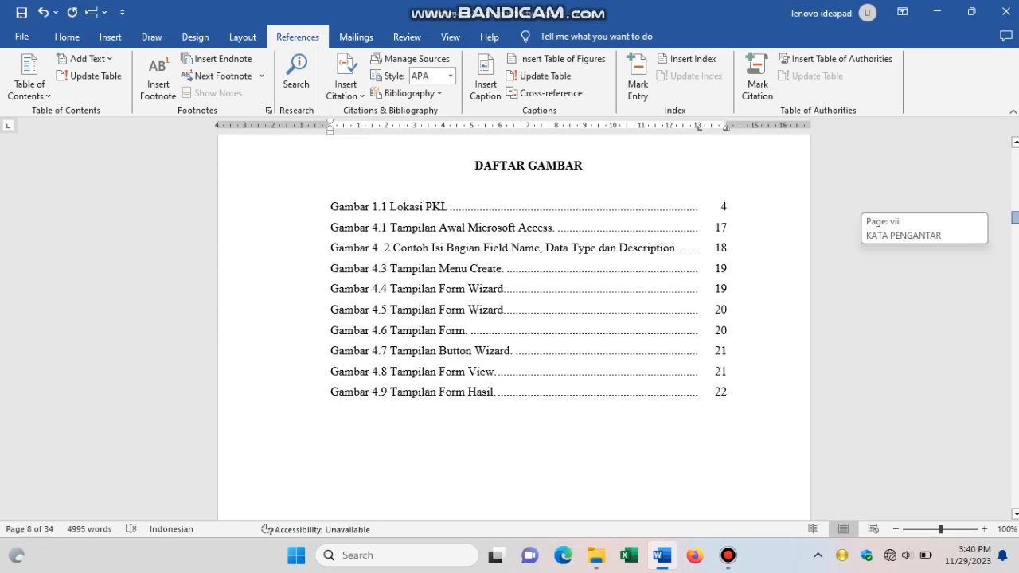
{"action": "left_click_drag", "start_coordinate": [1016, 219], "coordinate": [1016, 219]}
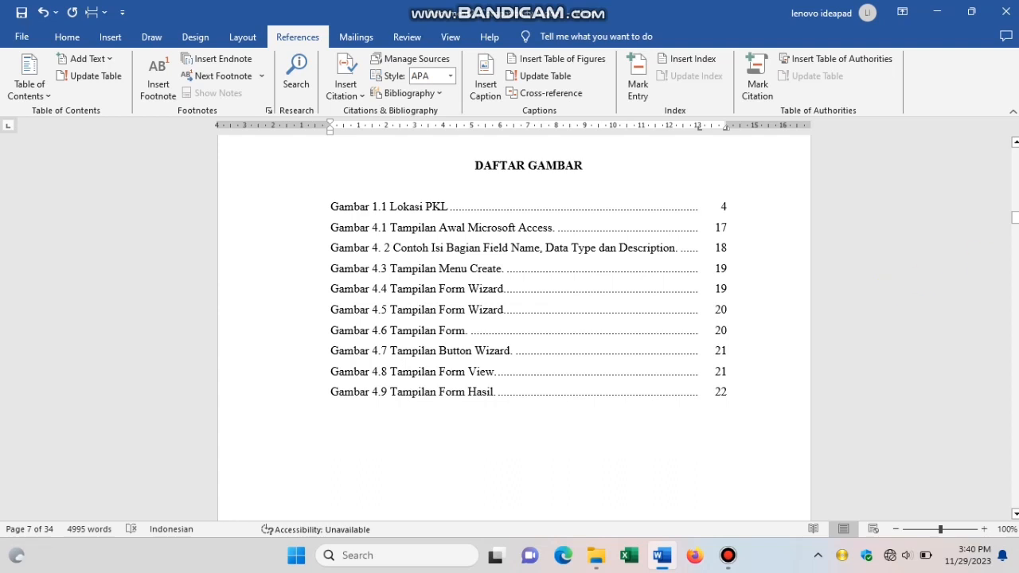
{"action": "left_click_drag", "start_coordinate": [1016, 223], "coordinate": [1016, 218]}
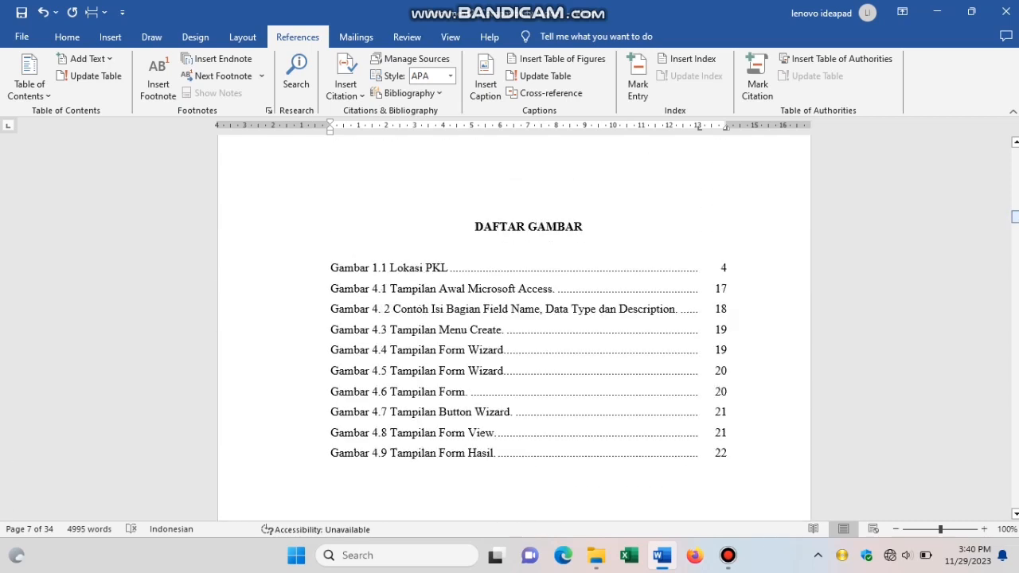